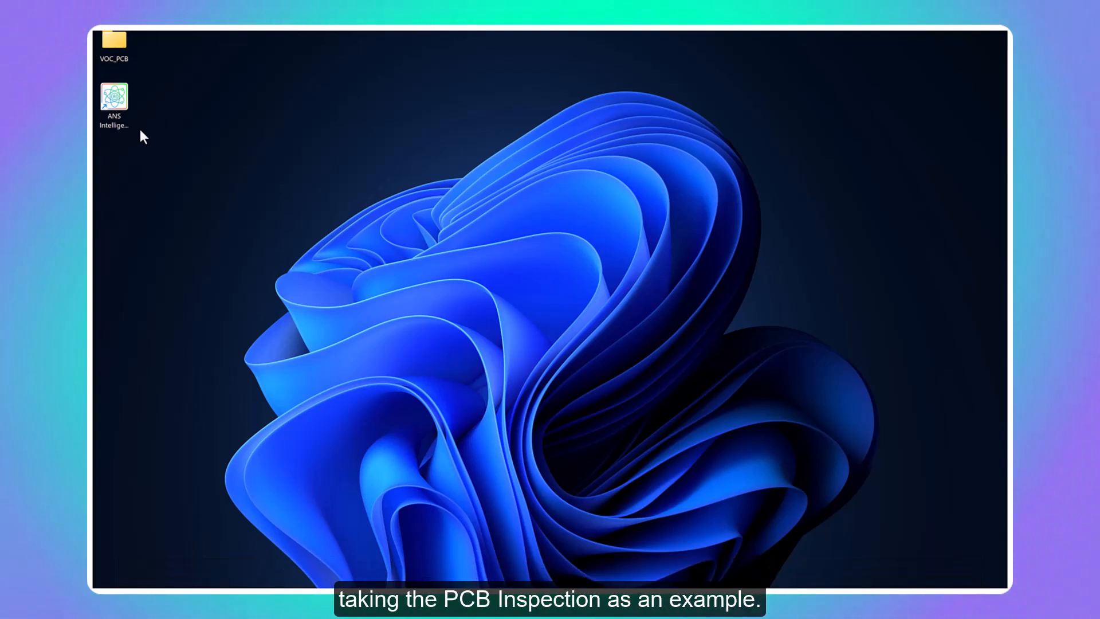
# Launch the ANS Intelligent Model Training Studio and create a new Object Detection project named PCB.
pyautogui.doubleClick(117, 101)
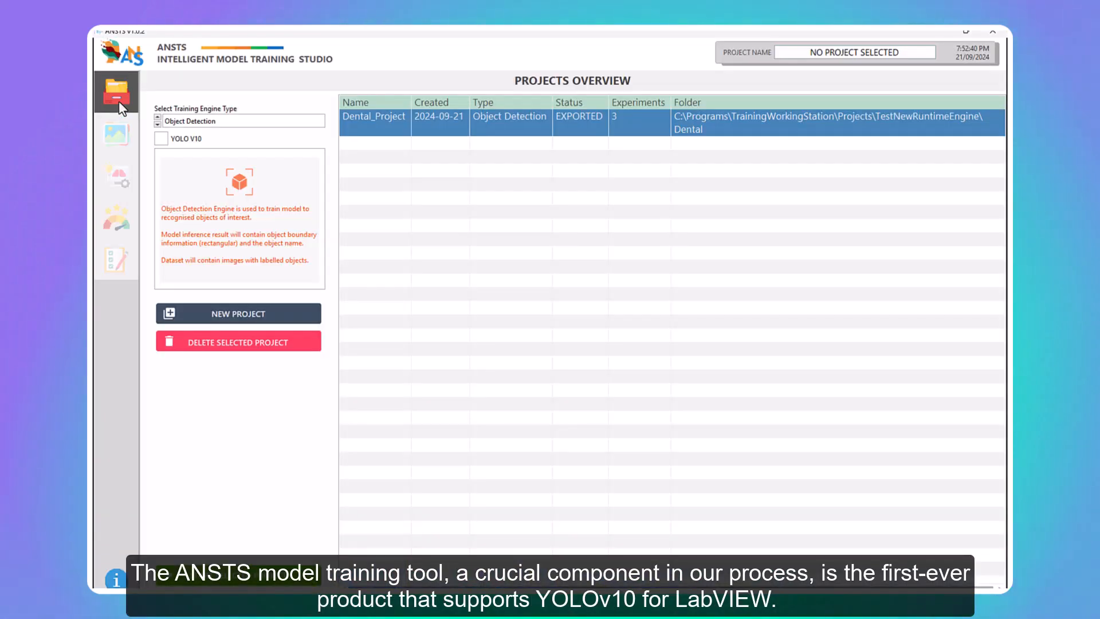
pyautogui.click(258, 313)
pyautogui.write('PCB')
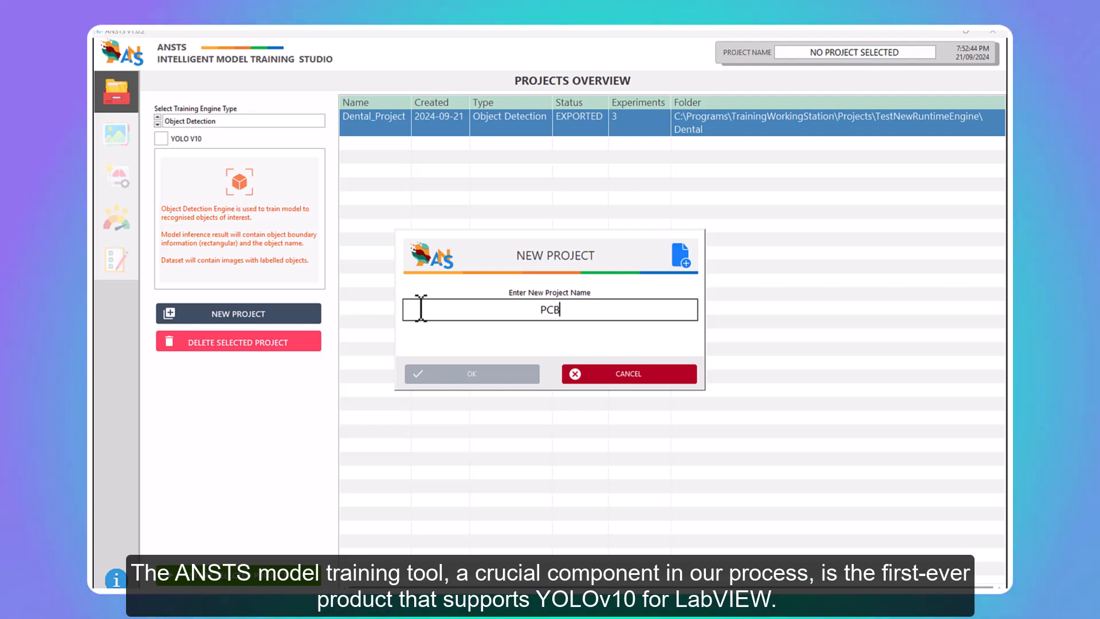
pyautogui.click(464, 375)
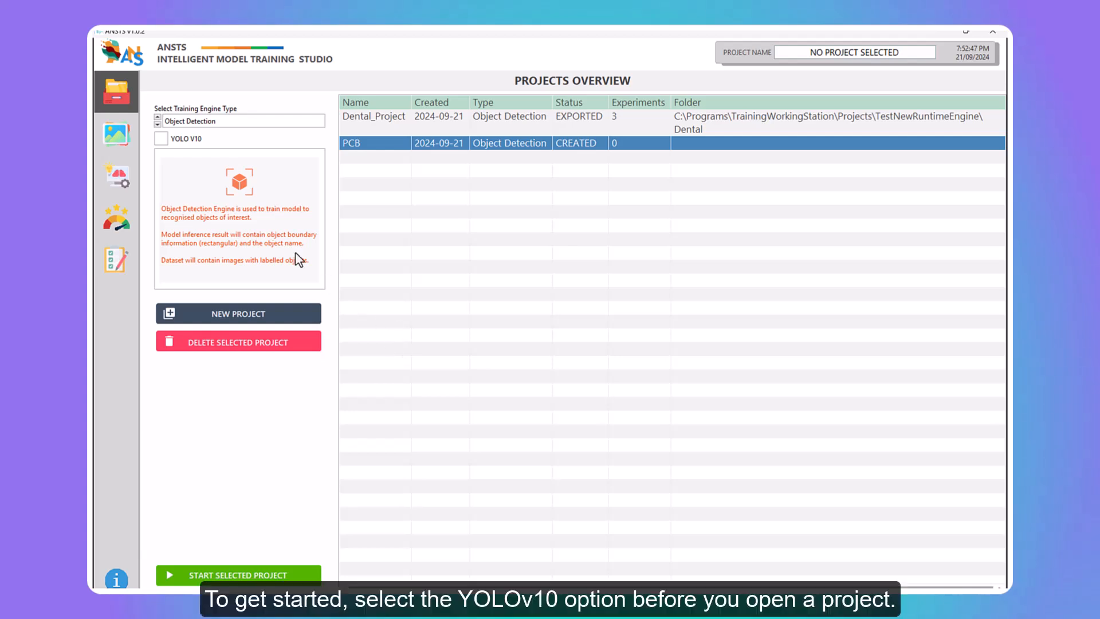
# Start the PCB project with YOLO V10 enabled and load the VOC_PCB desktop folder as its dataset.
pyautogui.click(162, 139)
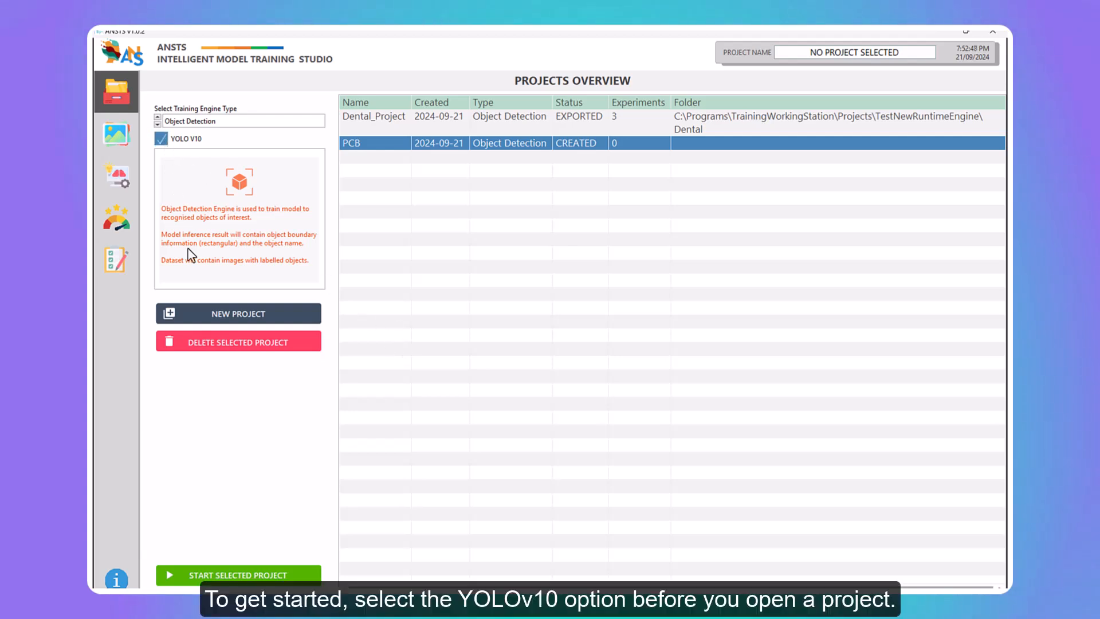
pyautogui.click(254, 570)
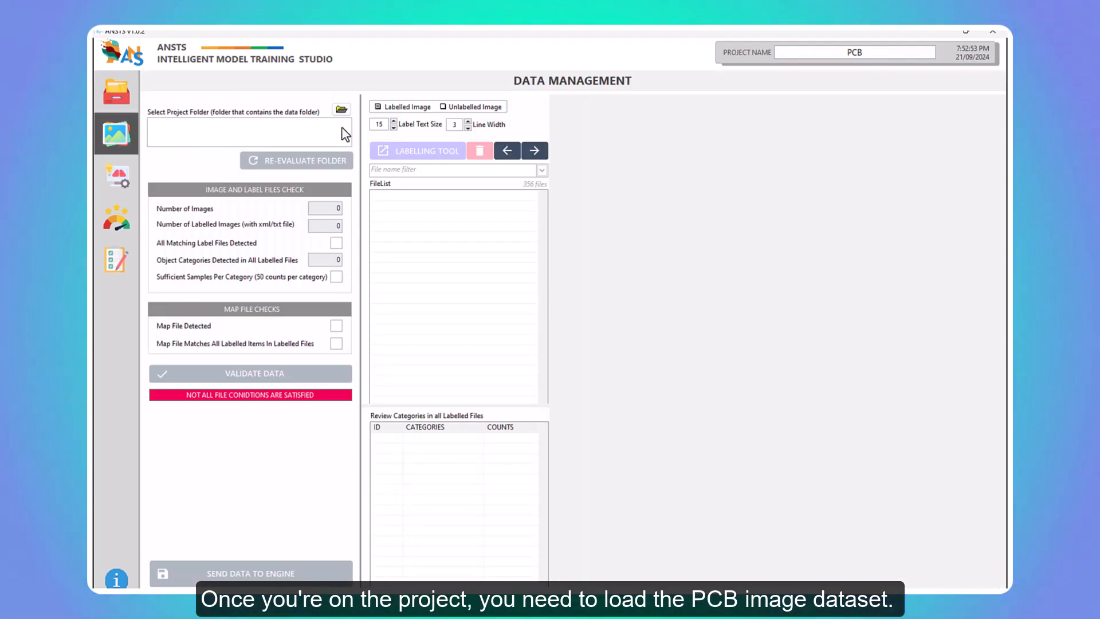
pyautogui.click(342, 109)
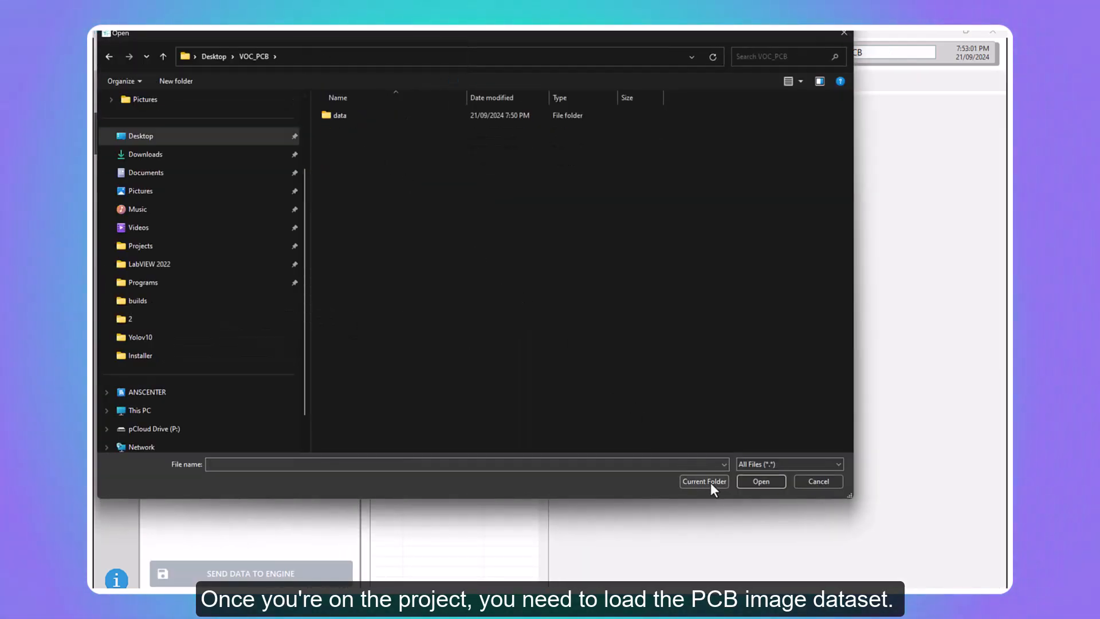
pyautogui.click(699, 477)
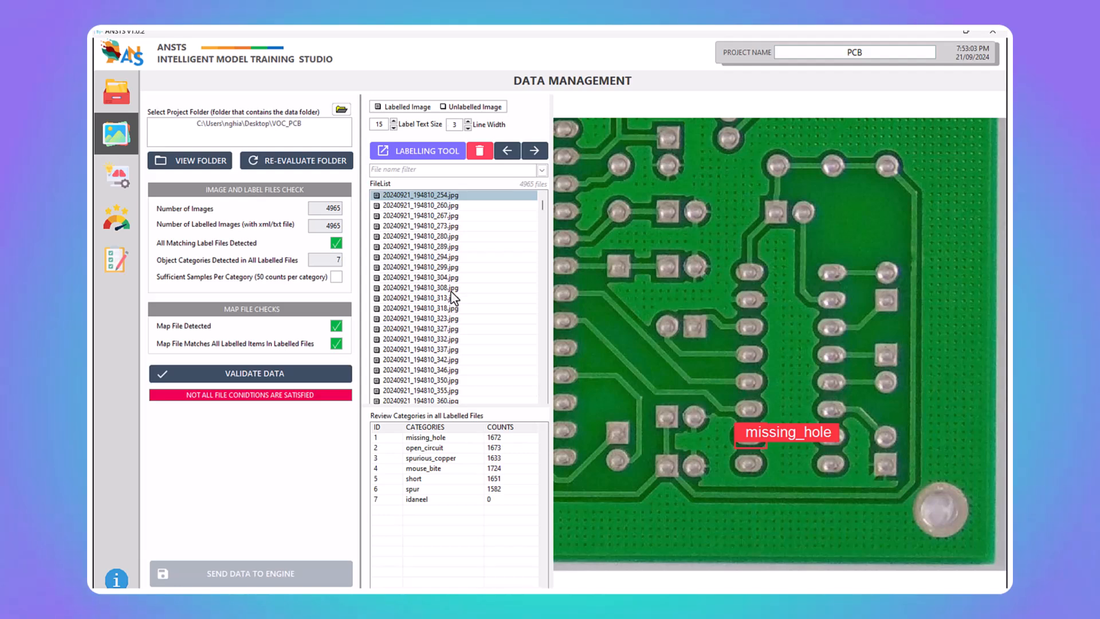
# Inspect the defect labels on several images in the loaded dataset's file list.
pyautogui.click(421, 276)
pyautogui.click(417, 320)
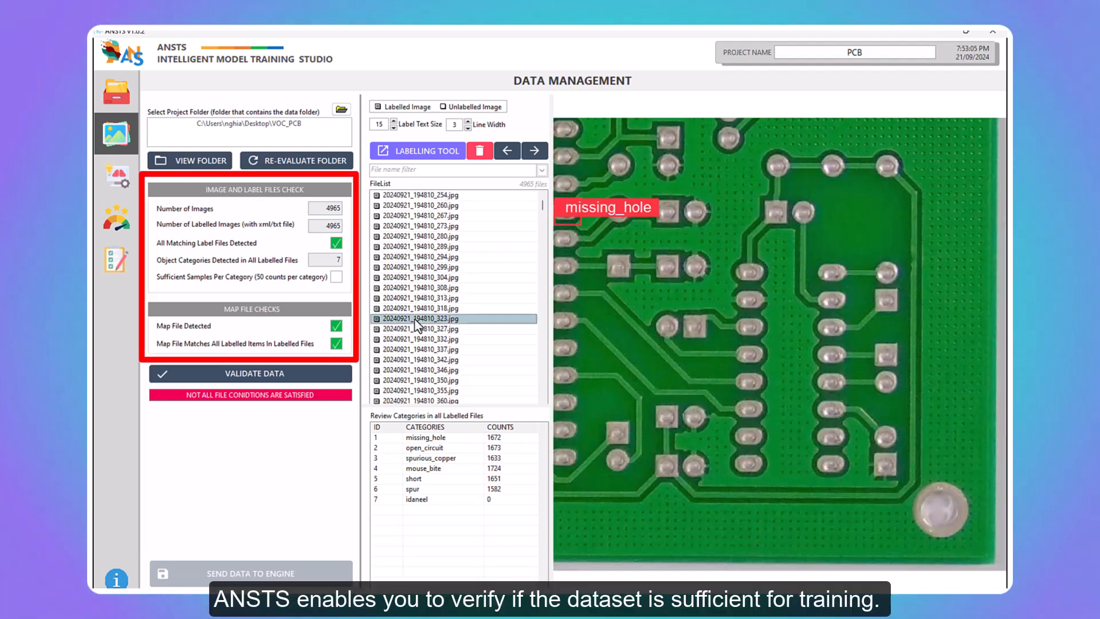
pyautogui.click(420, 350)
pyautogui.click(416, 259)
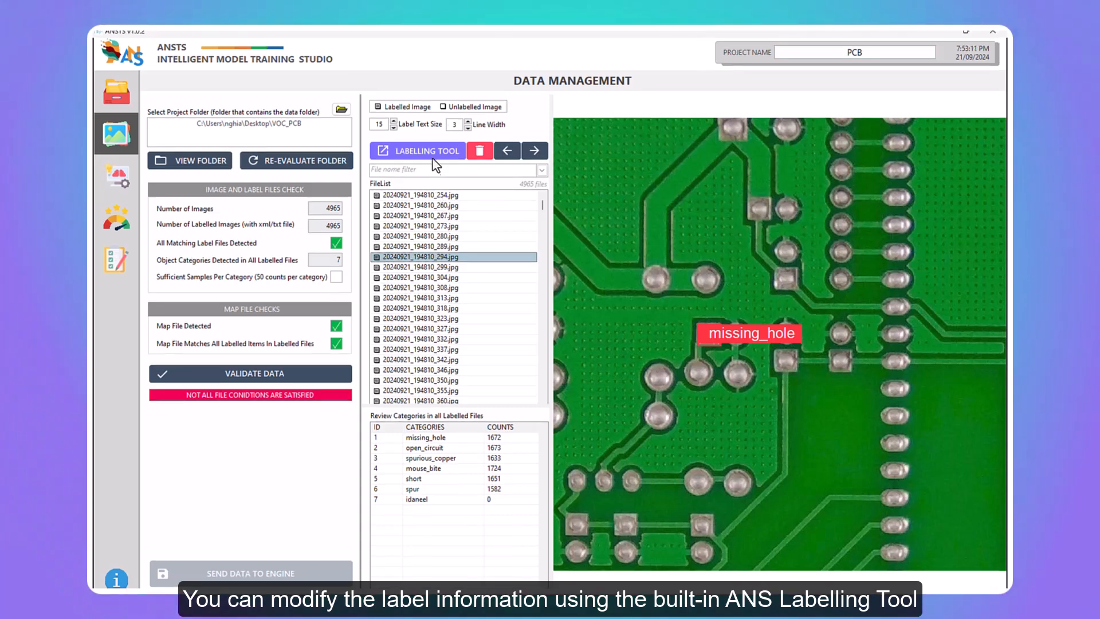
# Open the dataset in the labelling tool and import its existing label files using the TXT: ANS protocol, checking the label and map information.
pyautogui.click(433, 155)
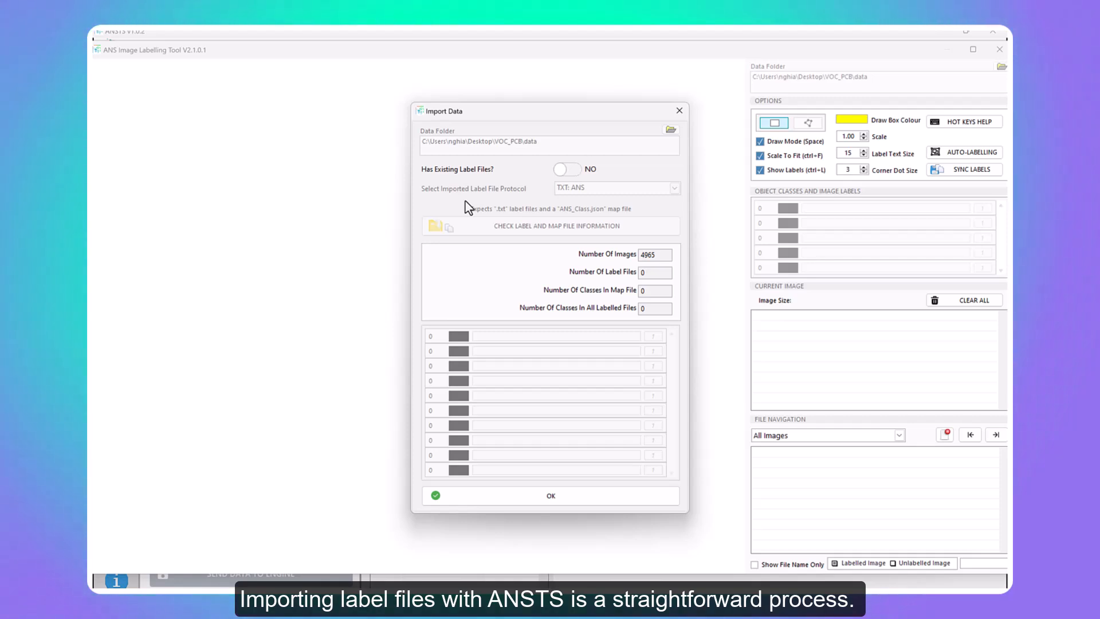
pyautogui.click(567, 170)
pyautogui.click(583, 187)
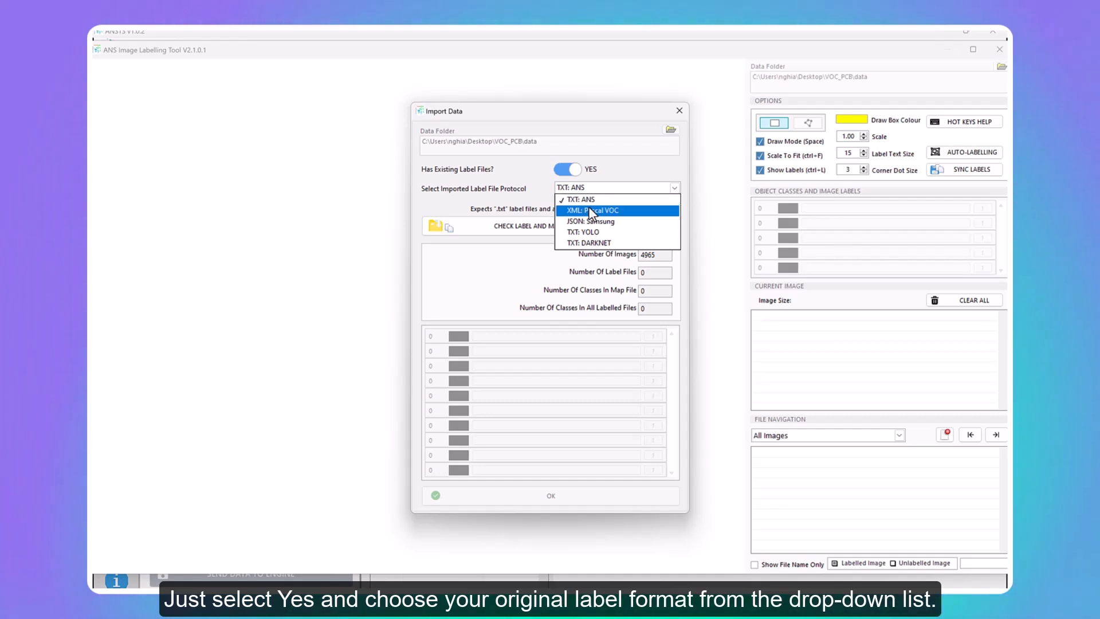
pyautogui.click(588, 199)
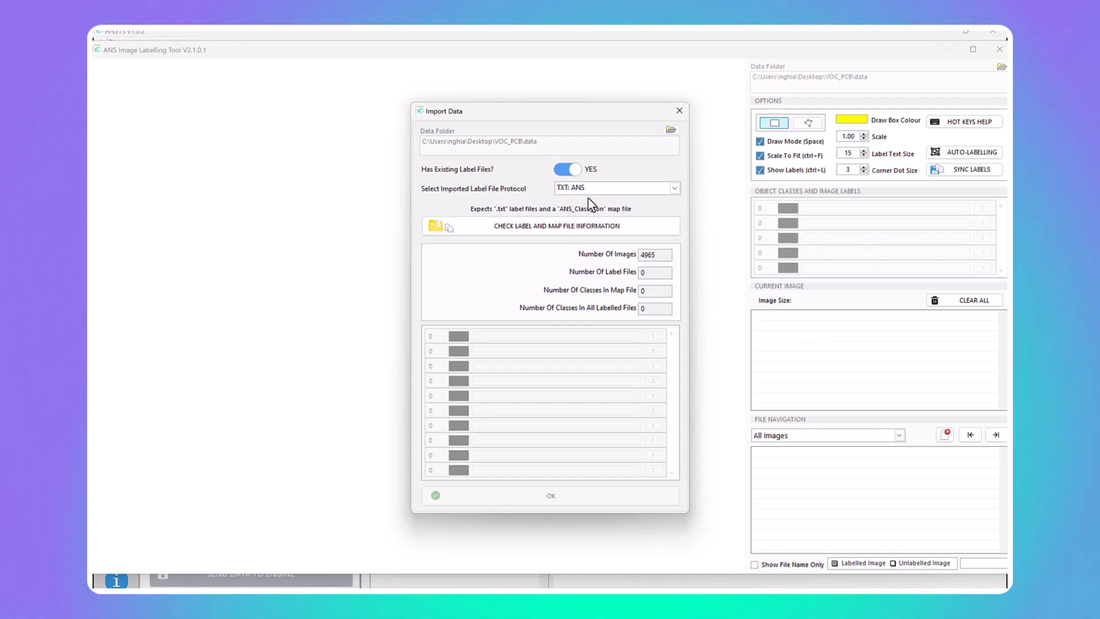
pyautogui.click(570, 230)
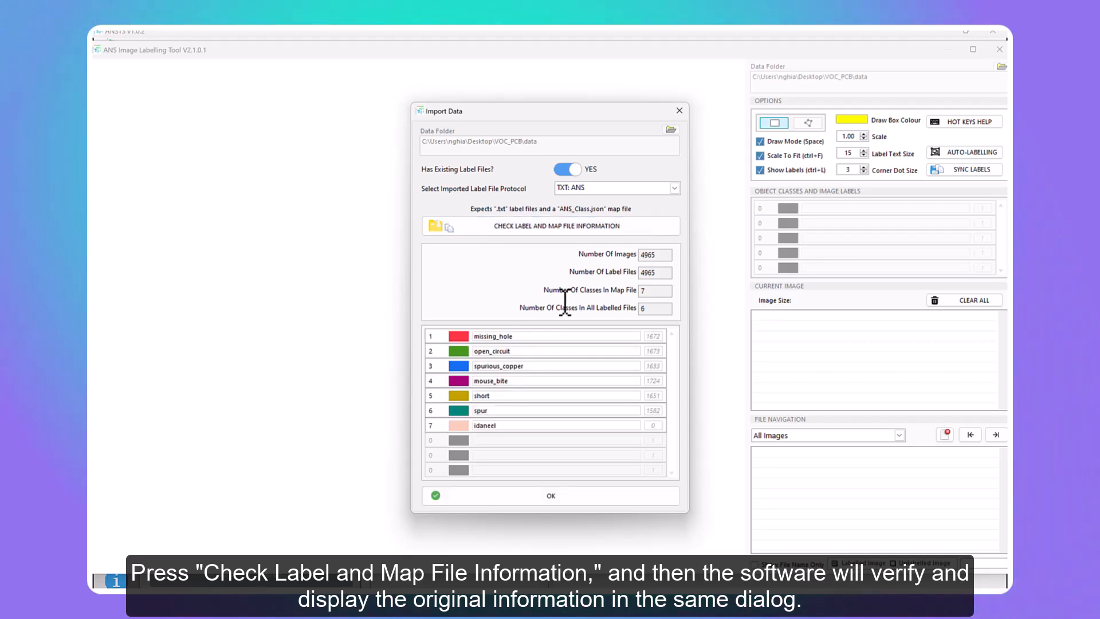
pyautogui.click(552, 497)
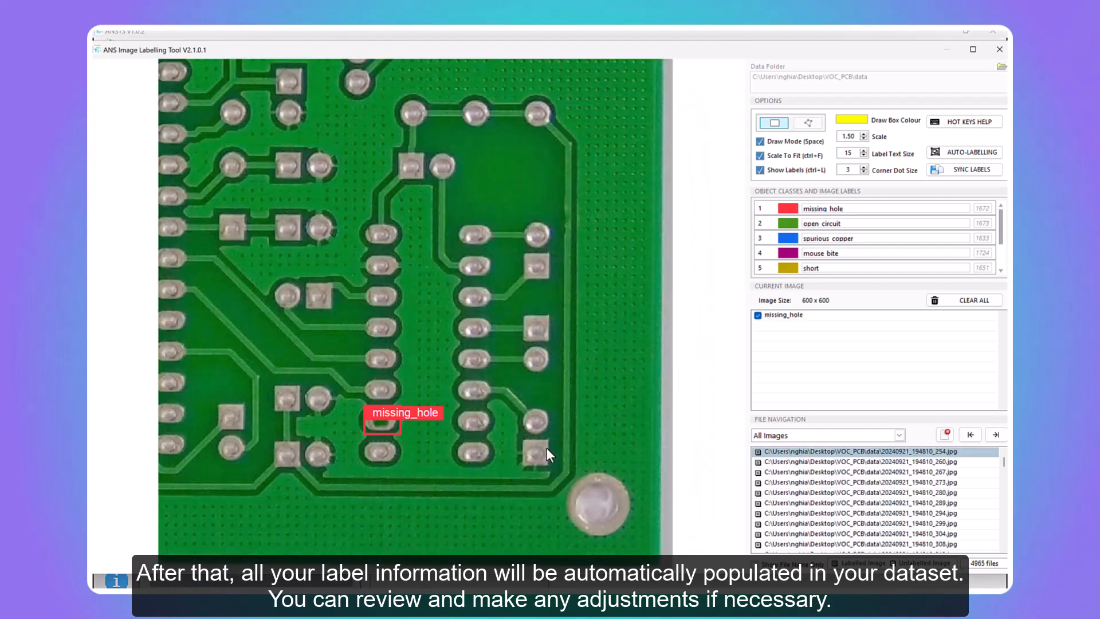
# Delete the unneeded idaneel class from the object classes and confirm the removal.
pyautogui.moveTo(1001, 232); pyautogui.dragTo(1003, 257)
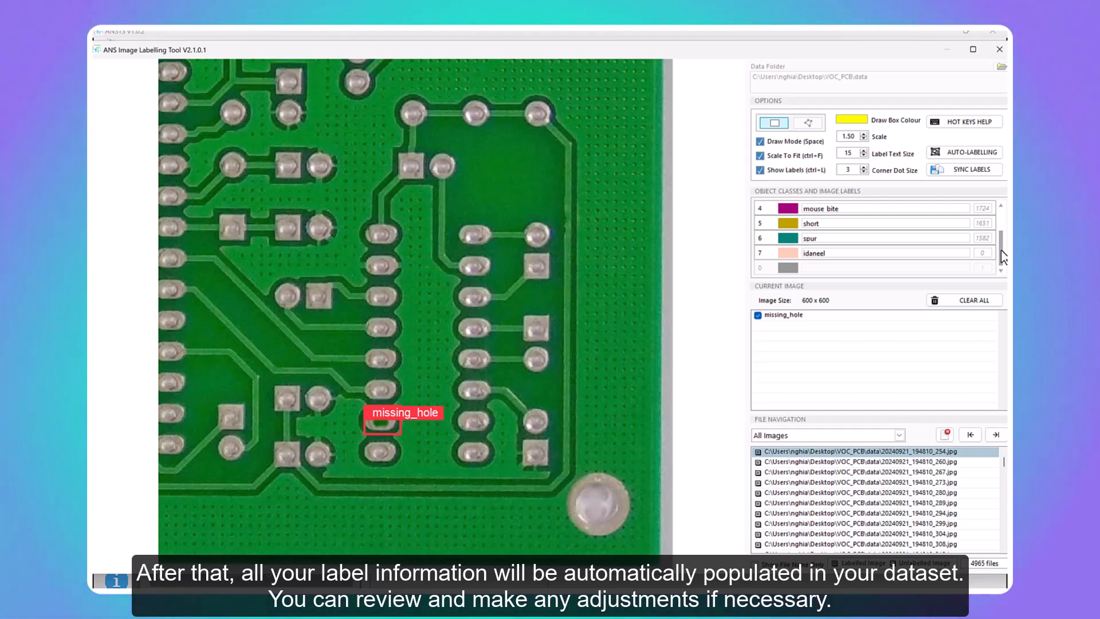
pyautogui.rightClick(789, 252)
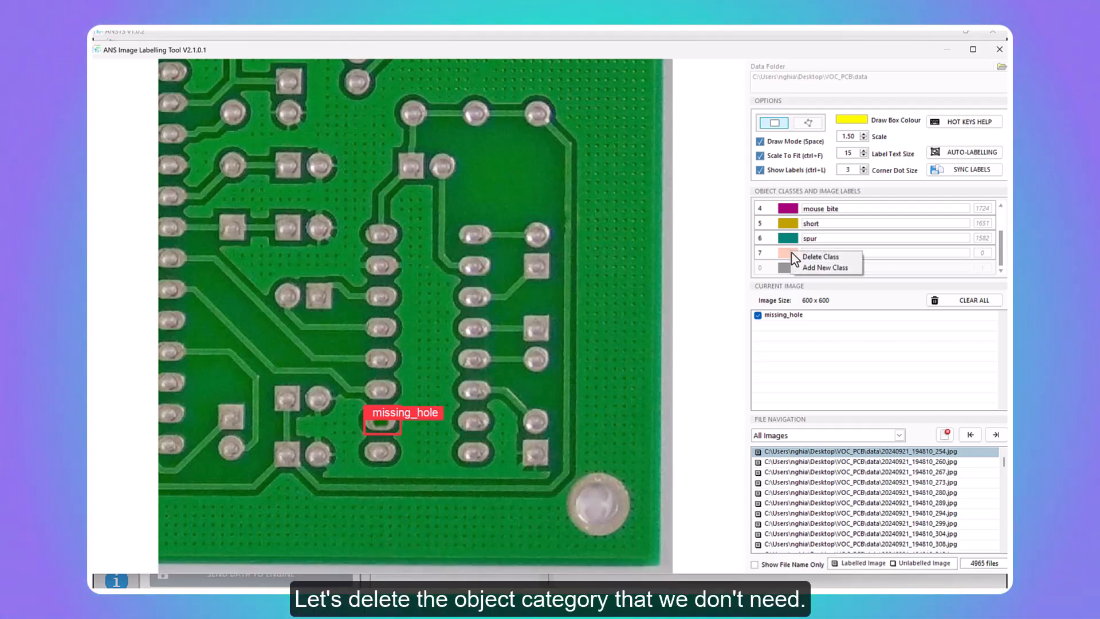
pyautogui.click(806, 256)
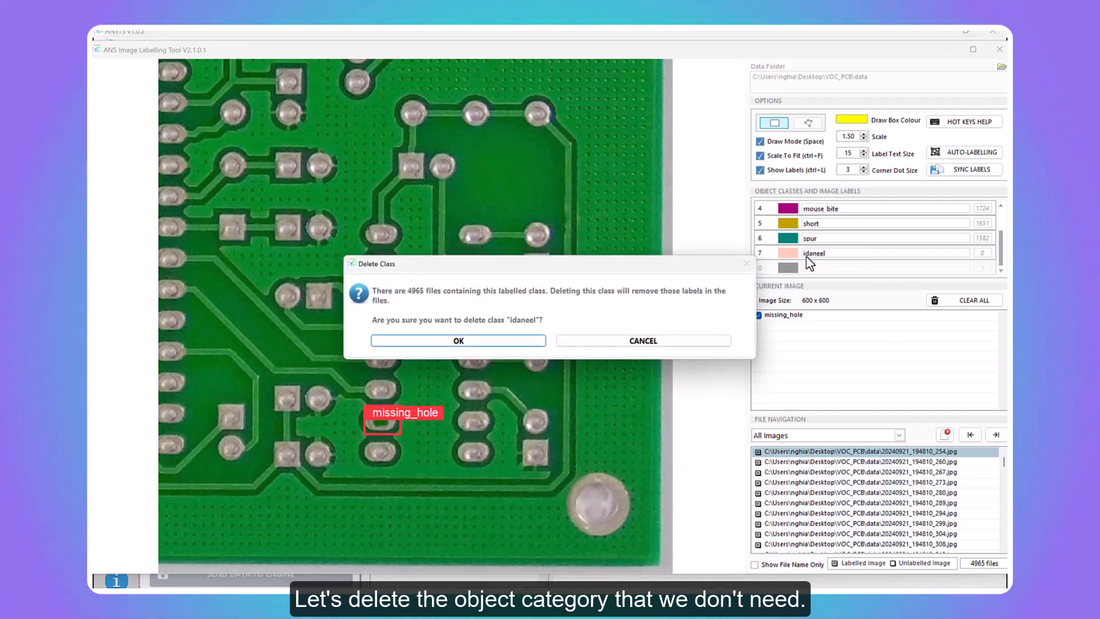
pyautogui.click(501, 341)
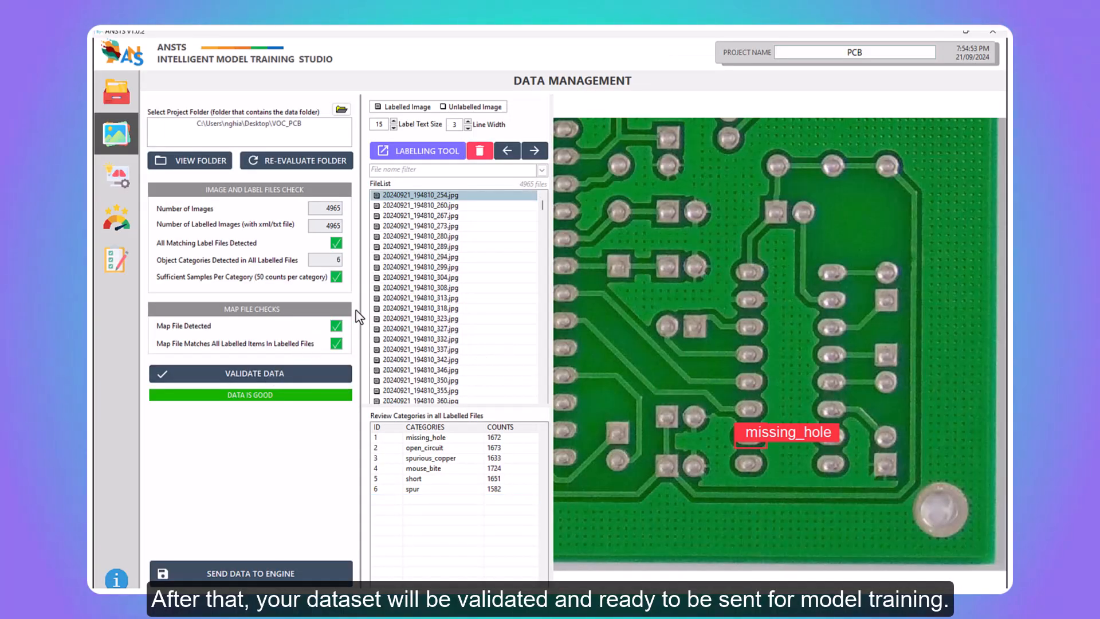
# Check the labels on a few dataset images and send the validated data to the training engine.
pyautogui.click(401, 282)
pyautogui.click(401, 339)
pyautogui.click(400, 380)
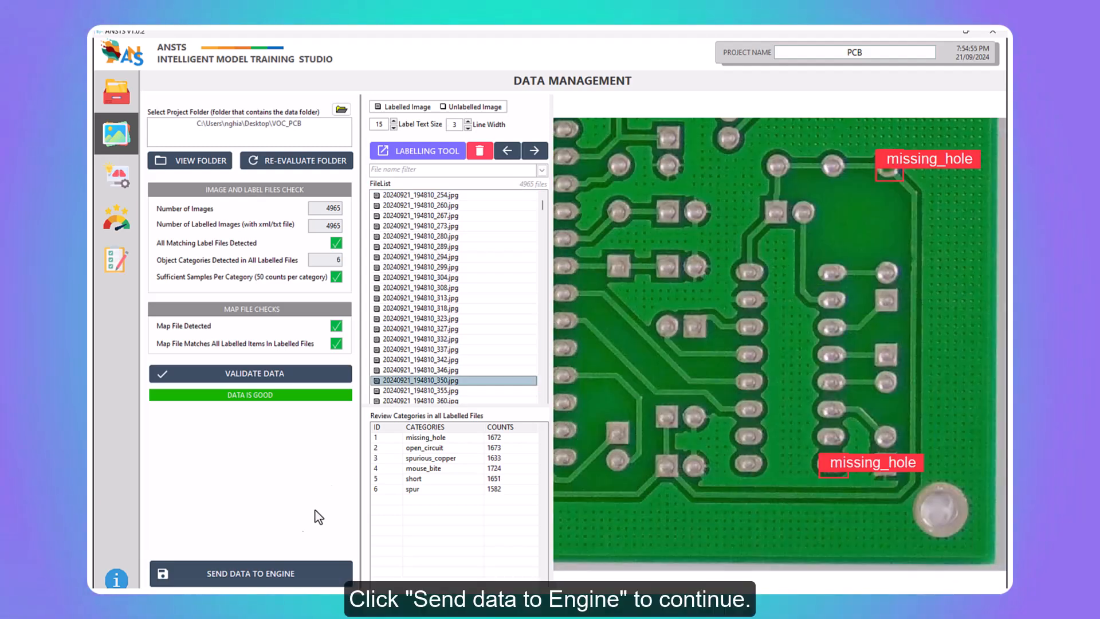
pyautogui.click(268, 579)
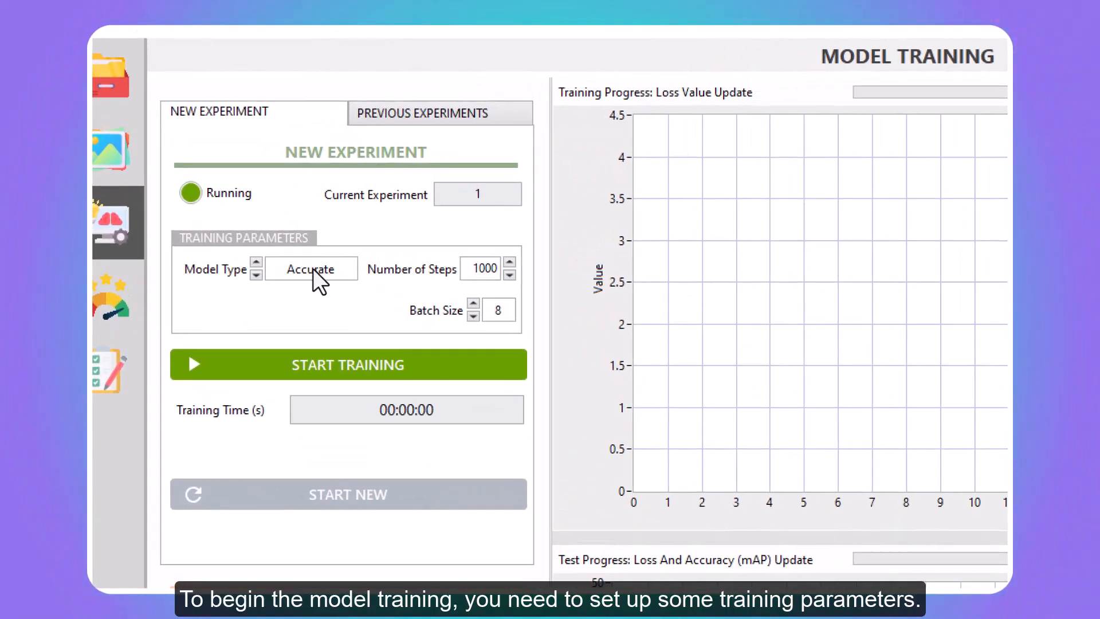
# Set the new experiment's model type to Fast and start the training.
pyautogui.click(312, 268)
pyautogui.press('Up')
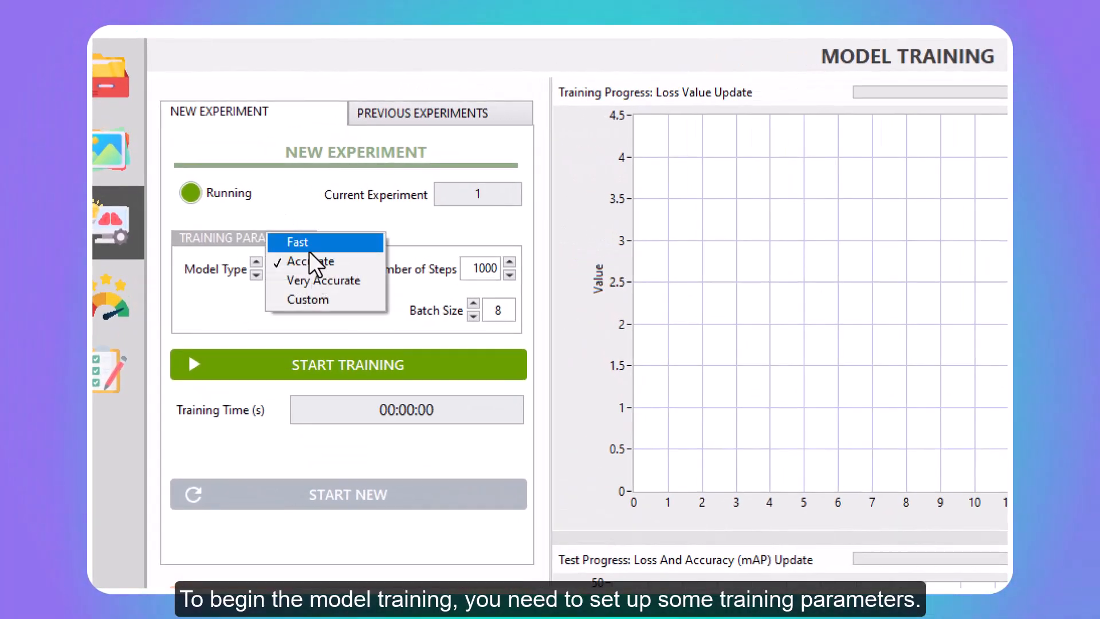
pyautogui.click(306, 242)
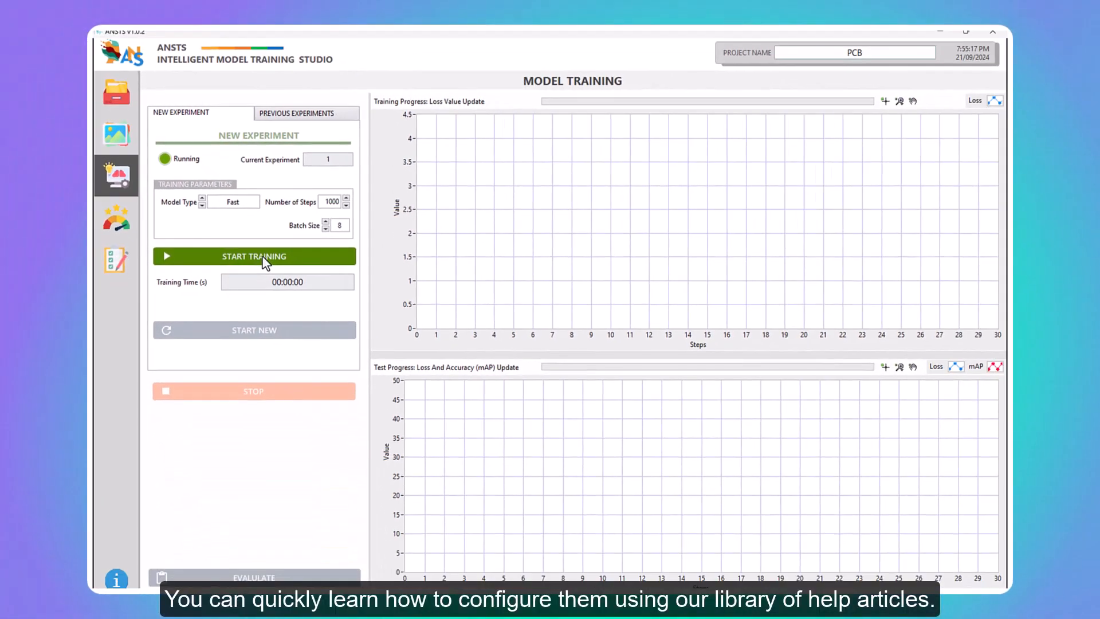
pyautogui.click(264, 257)
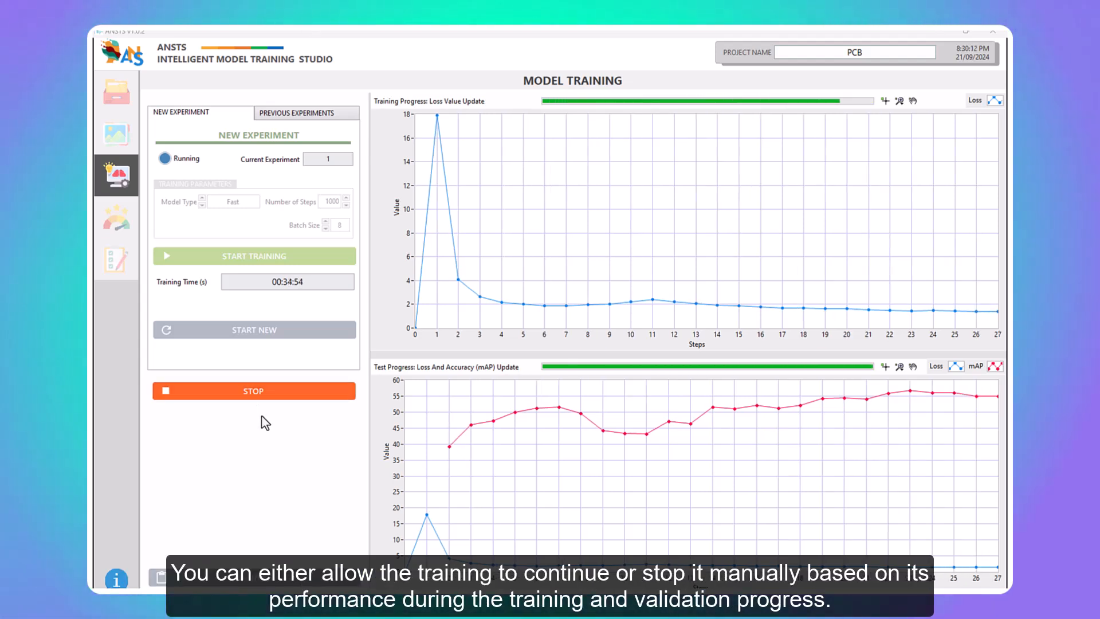
# Stop the running training and select experiment 1 in the evaluation results.
pyautogui.click(242, 394)
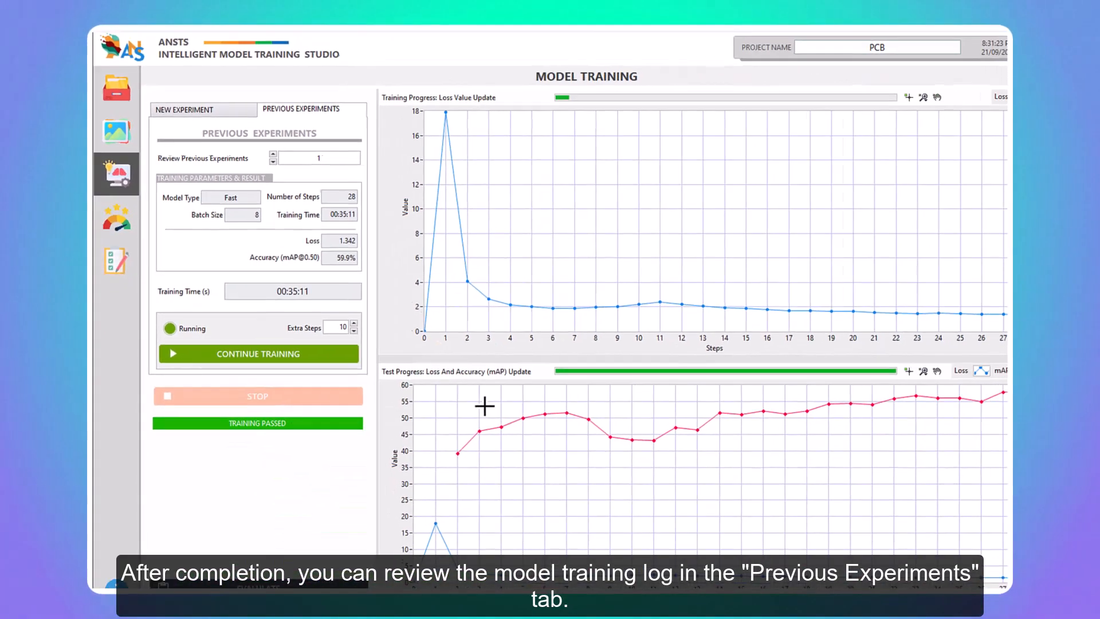
pyautogui.click(328, 576)
pyautogui.click(387, 121)
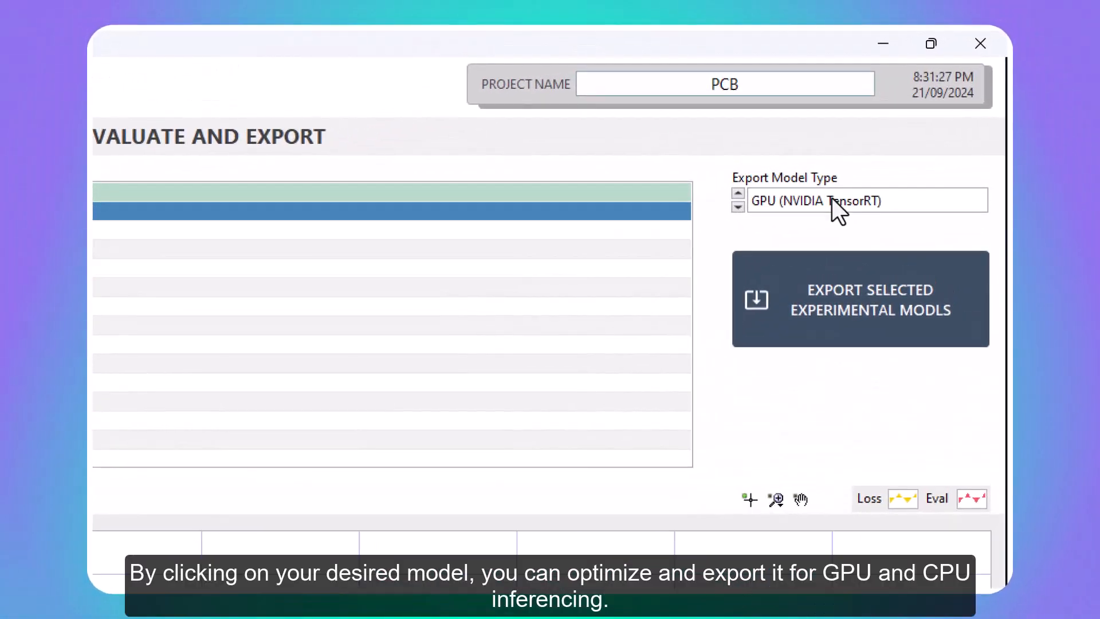
# Export the selected experiment's model as GPU (NVIDIA TensorRT) and decline moving on to model testing.
pyautogui.click(832, 198)
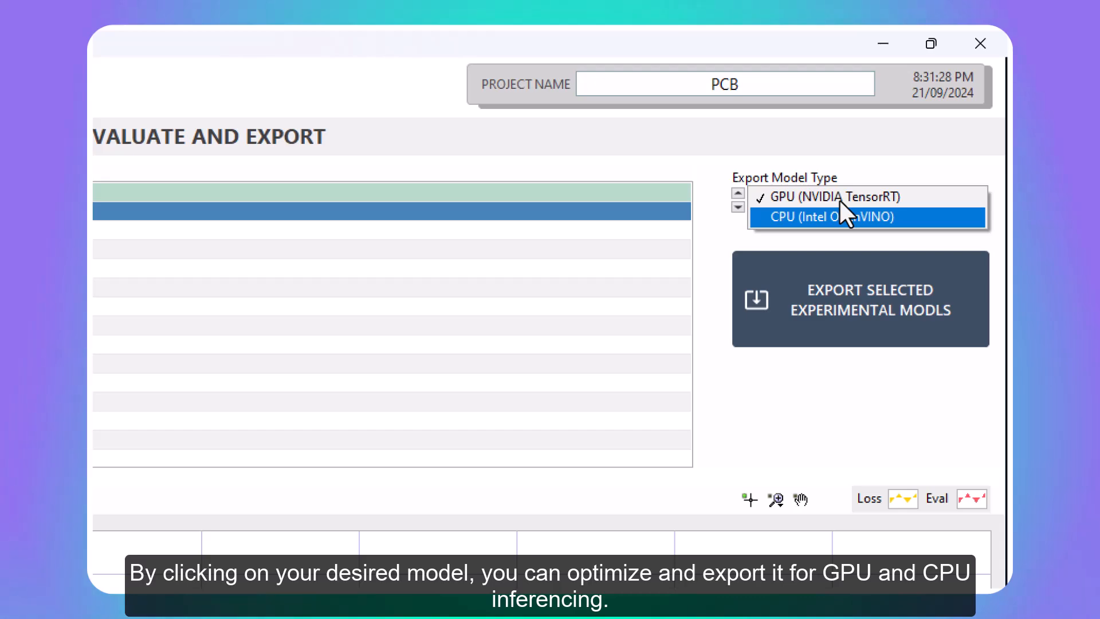
pyautogui.click(840, 201)
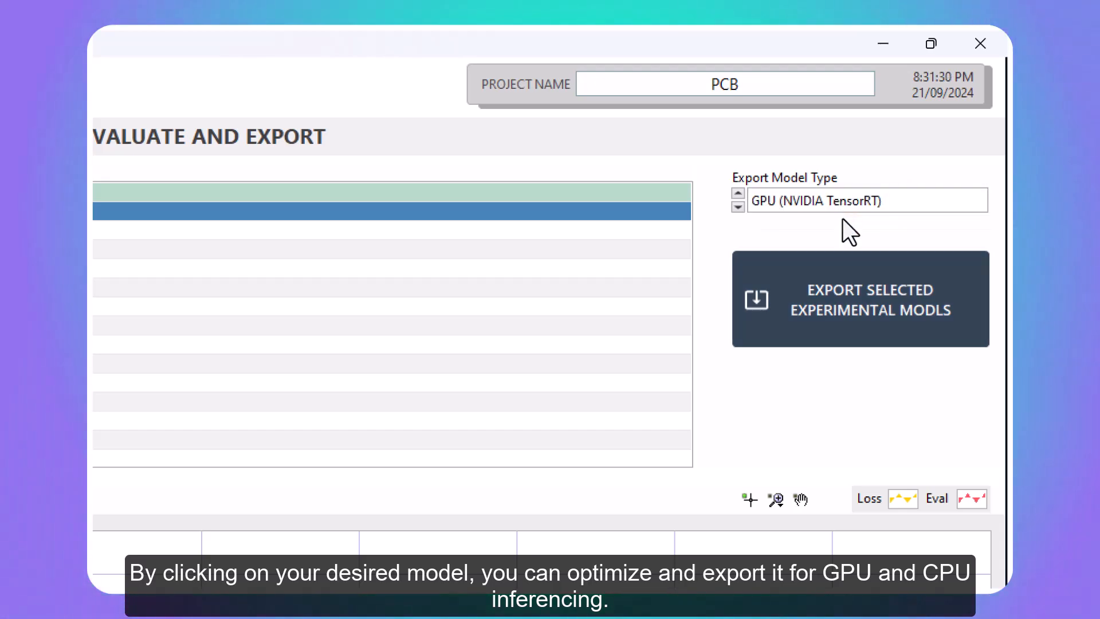
pyautogui.click(856, 305)
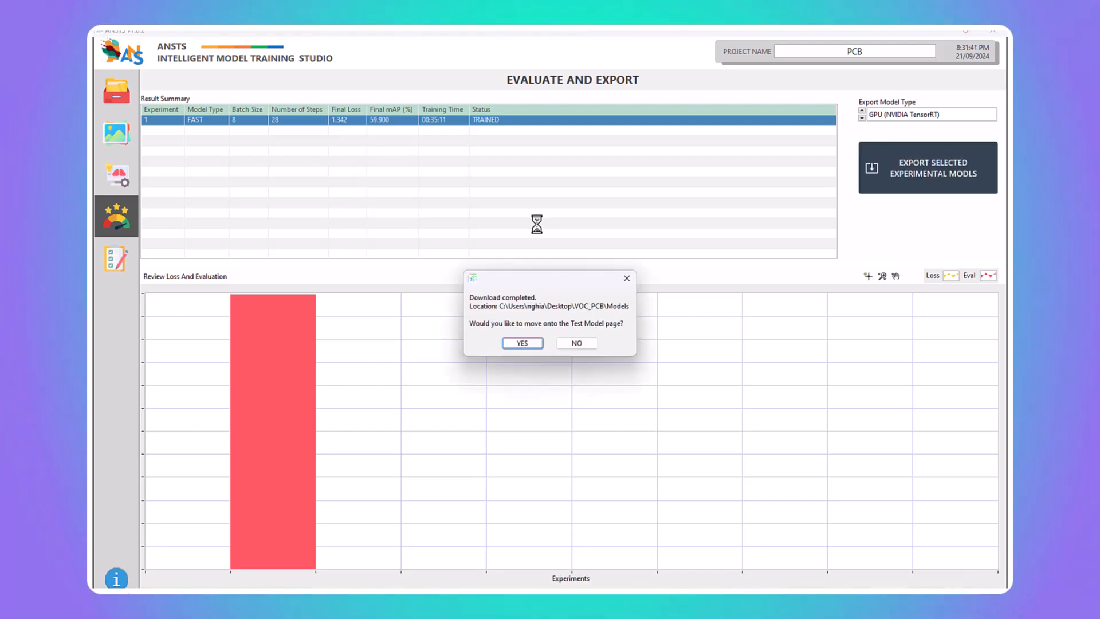
pyautogui.click(577, 343)
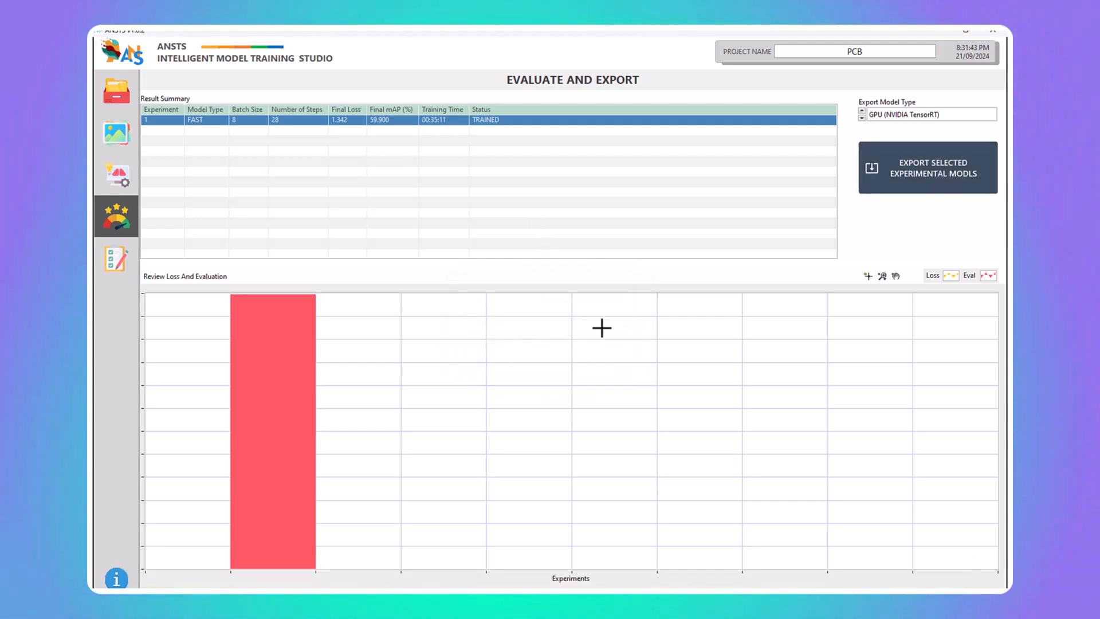
# Export the same model as CPU (Intel OpenVINO) and accept moving on to the model testing page.
pyautogui.click(908, 112)
pyautogui.click(904, 123)
pyautogui.click(940, 175)
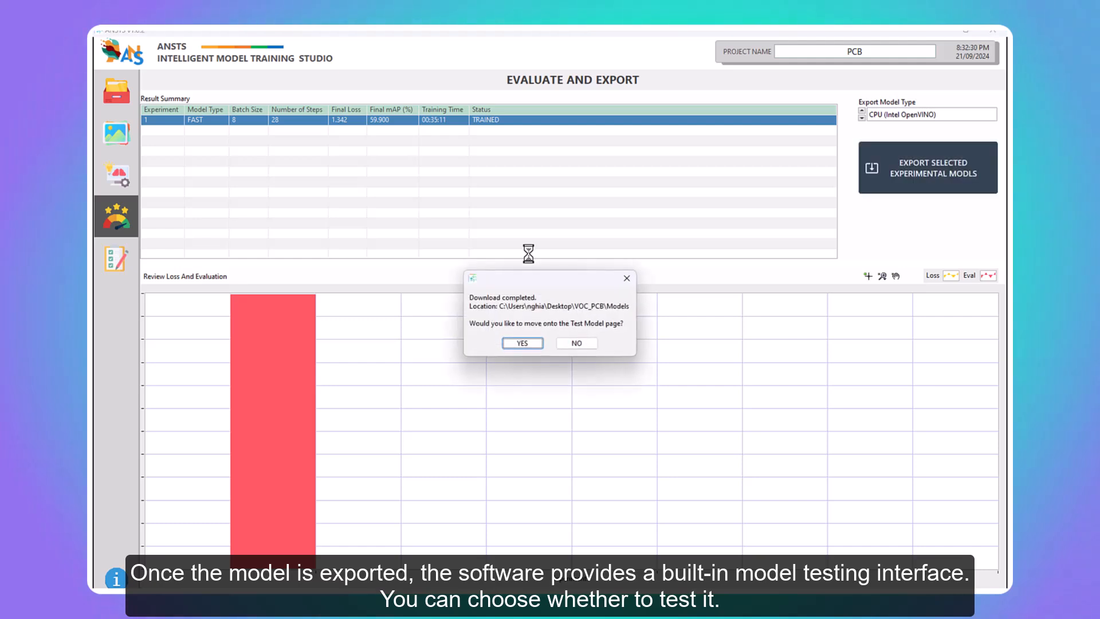
pyautogui.click(524, 343)
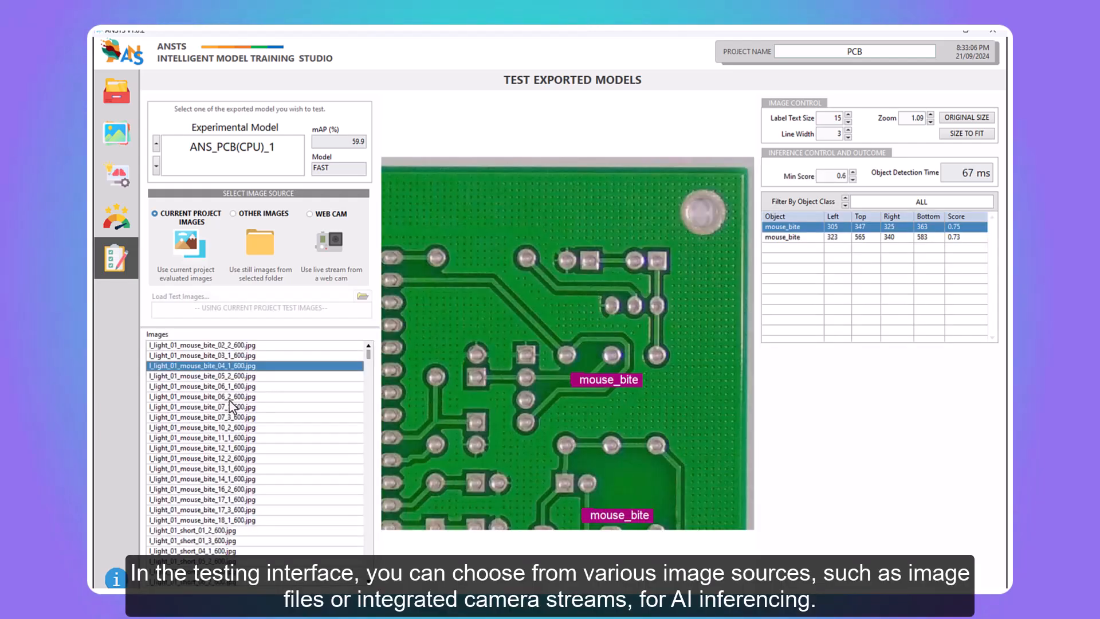
# Run the exported ANS_PCB(CPU)_1 model on several mouse_bite and short test images to examine its detections.
pyautogui.click(230, 399)
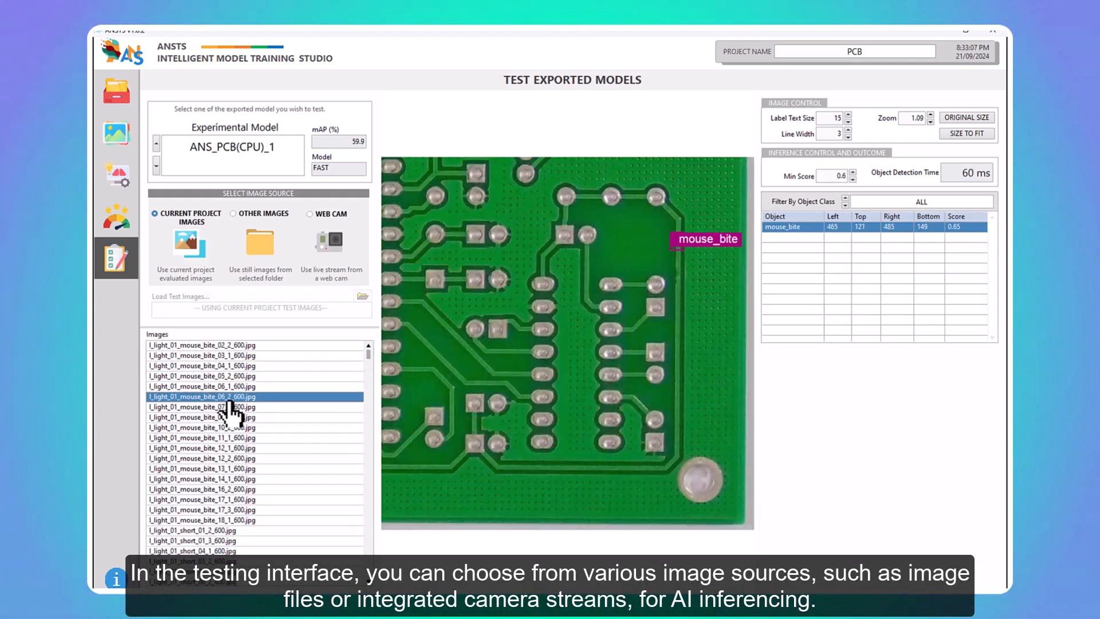
pyautogui.click(234, 428)
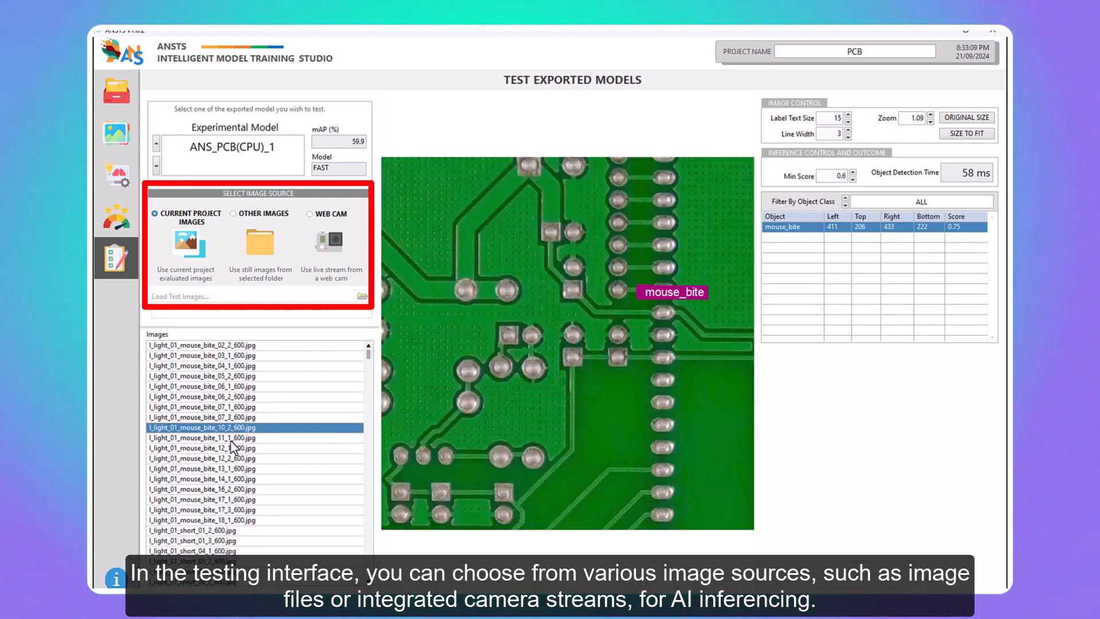
pyautogui.click(228, 469)
pyautogui.click(218, 520)
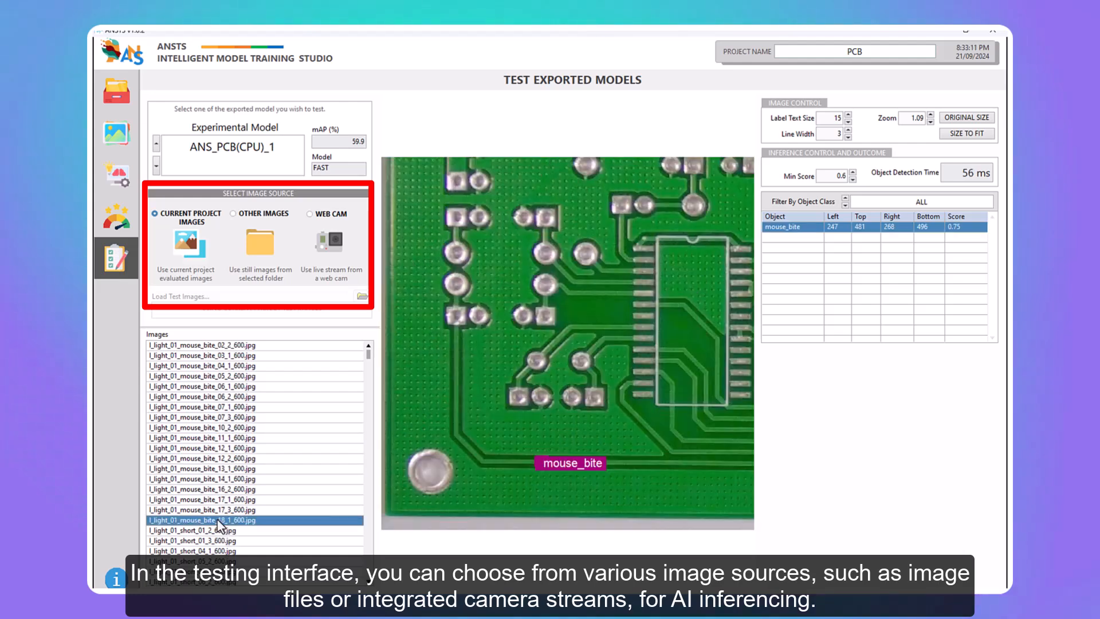
pyautogui.scroll(-2, 218, 523)
pyautogui.click(217, 540)
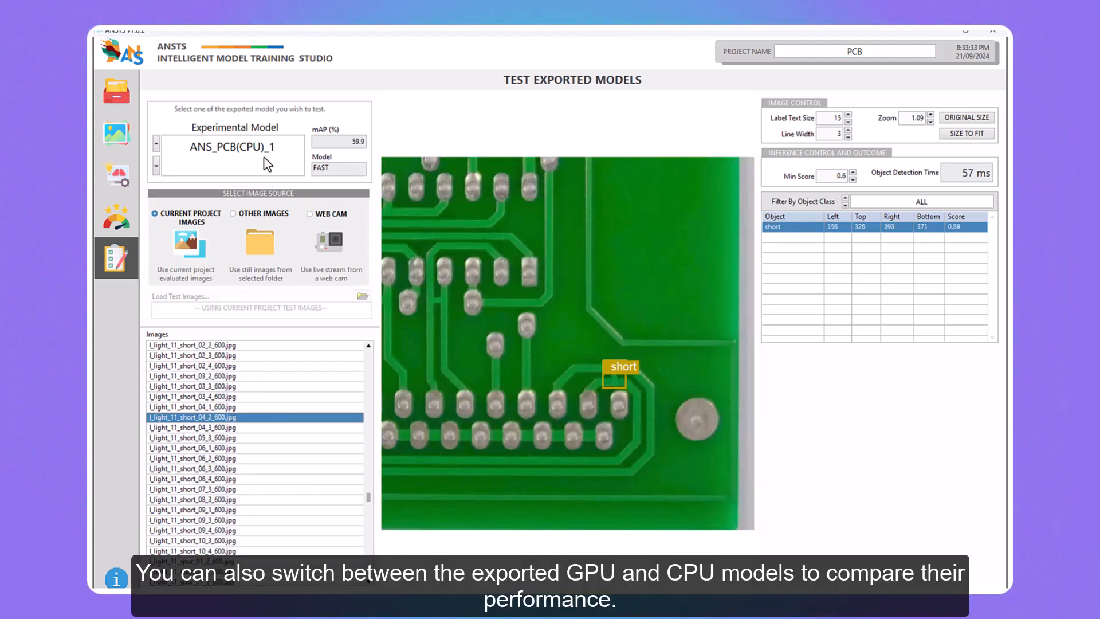
# Switch the tested model to ANS_PCB(GPU)_1 and run it on several I_light_11_short images to examine the detections.
pyautogui.click(264, 158)
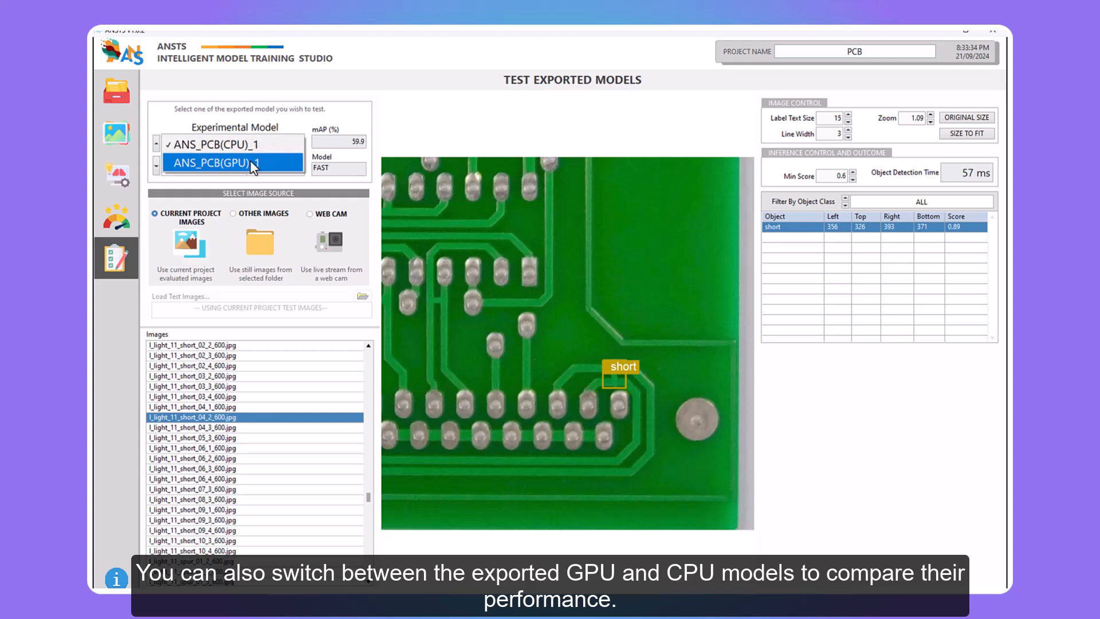
pyautogui.click(237, 164)
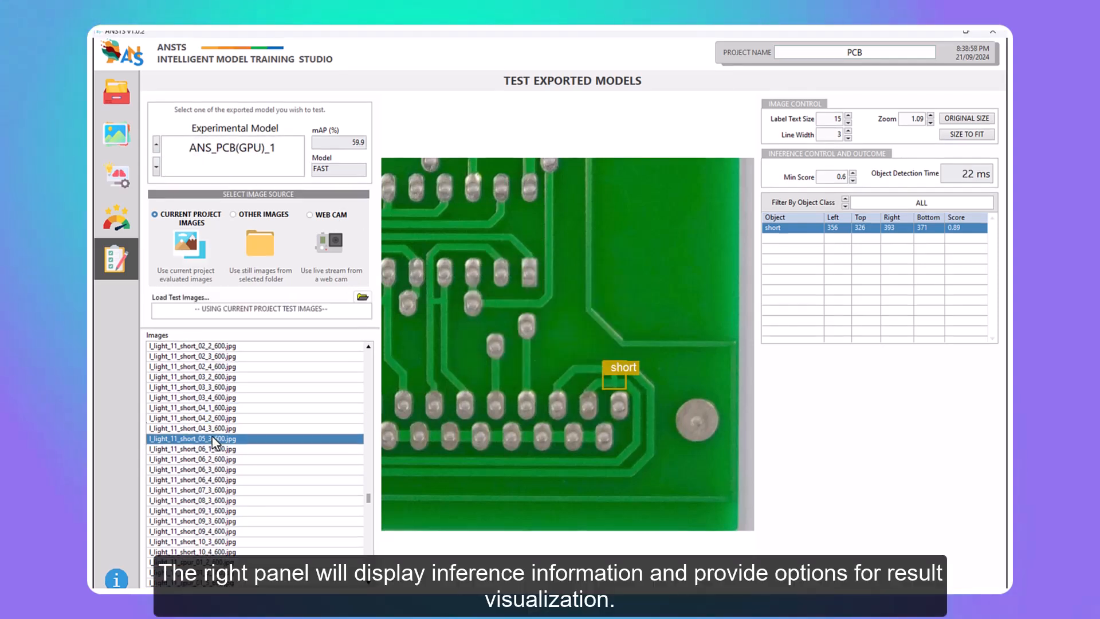
pyautogui.click(213, 459)
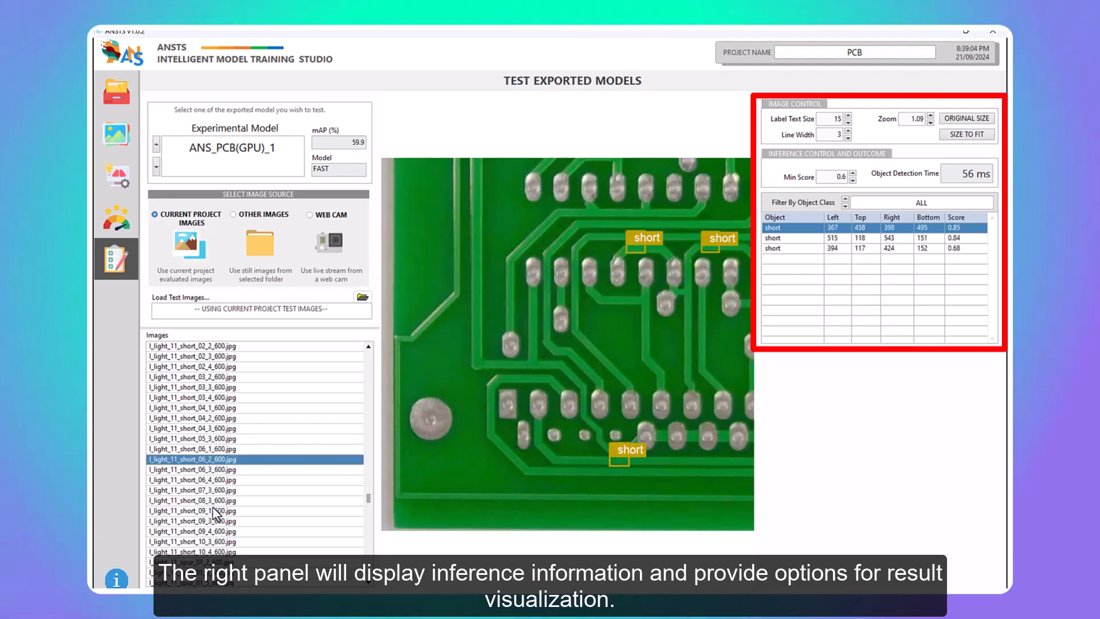
pyautogui.click(221, 480)
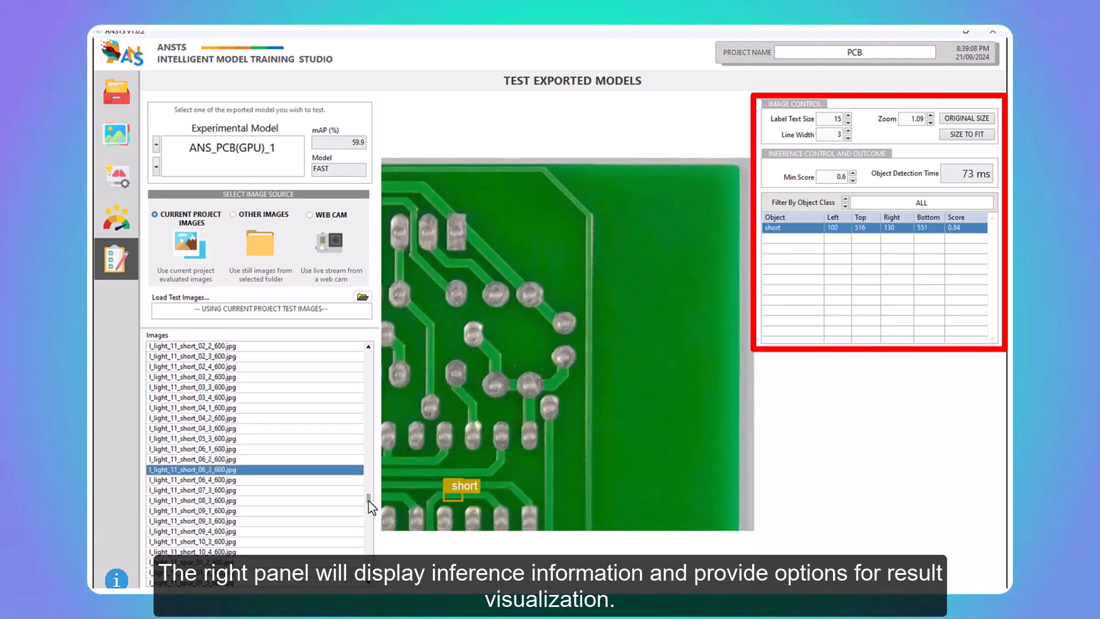
# Run the GPU model on further test images, including several light_09_open_circuit ones, to examine their detections.
pyautogui.scroll(-10, 369, 504)
pyautogui.click(213, 450)
pyautogui.click(213, 492)
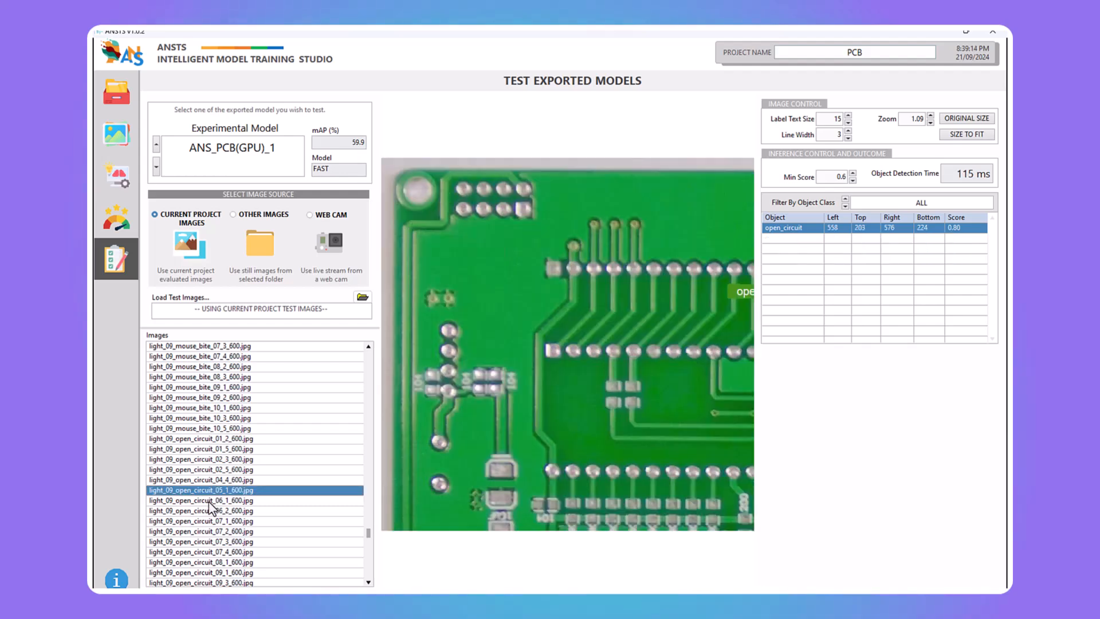
pyautogui.click(216, 511)
pyautogui.scroll(8, 371, 554)
pyautogui.click(223, 531)
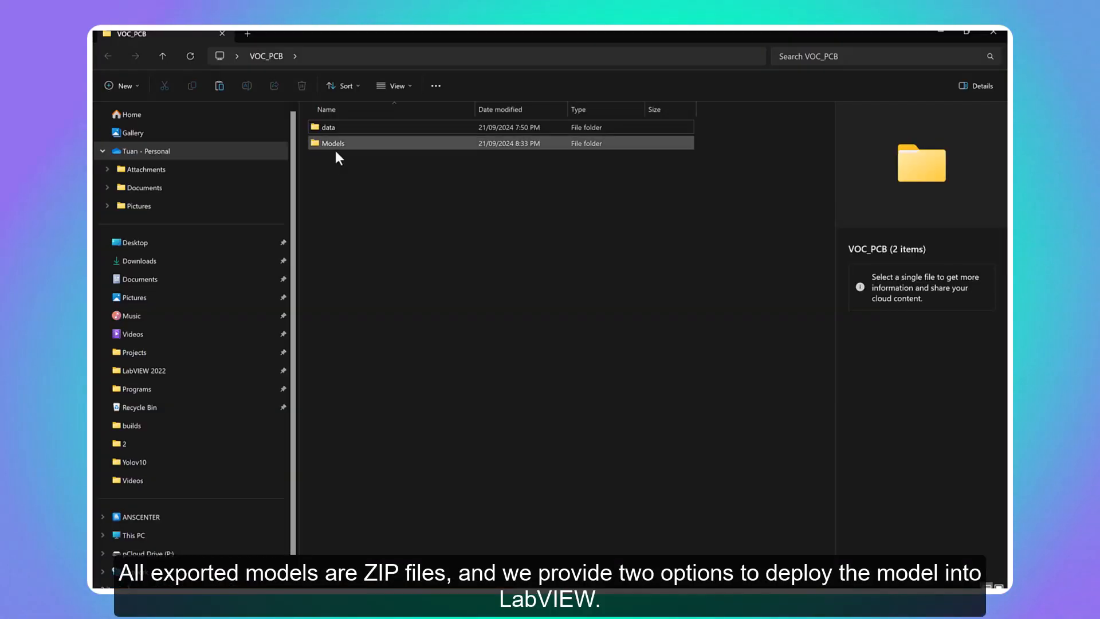
# Look in the VOC_PCB Models folder at the exported ANS_PCB(CPU)_1.zip and ANS_PCB(GPU)_1.zip files.
pyautogui.doubleClick(334, 145)
pyautogui.click(346, 145)
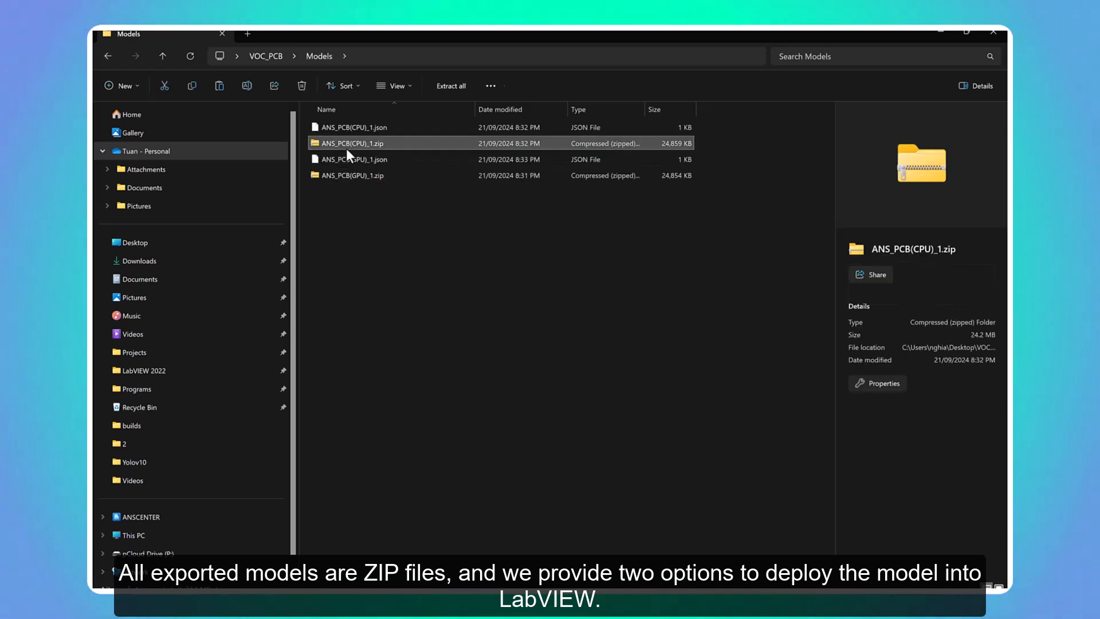
pyautogui.click(349, 178)
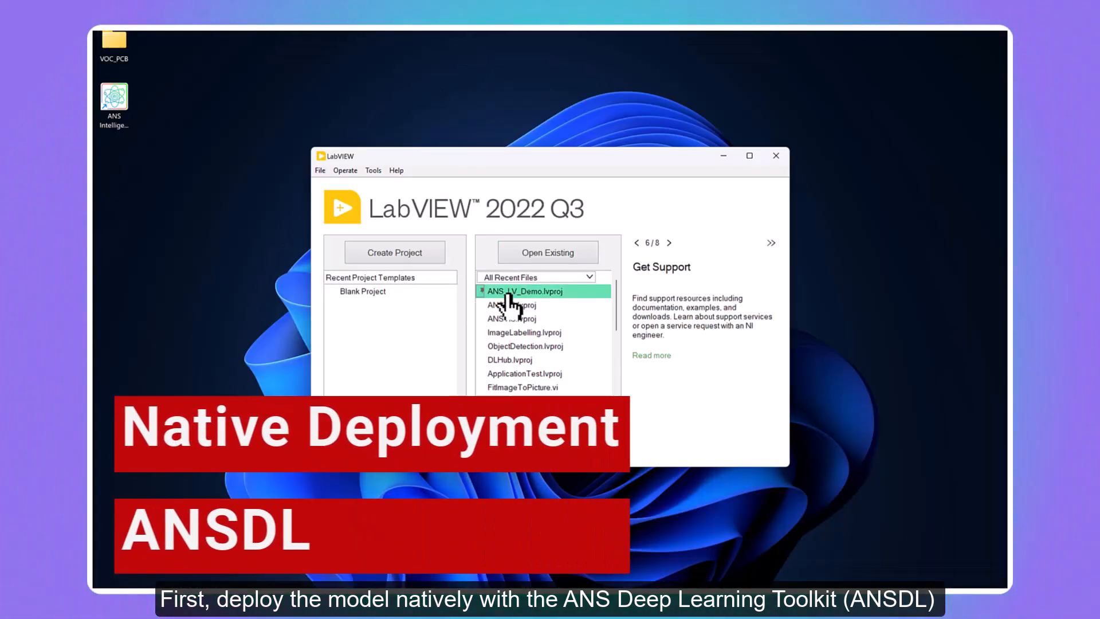
# Switch to LabVIEW, open ANS_LV_Demo.lvproj and add a folder named 5. PCB_Defect_Detection under My Computer.
pyautogui.click(509, 293)
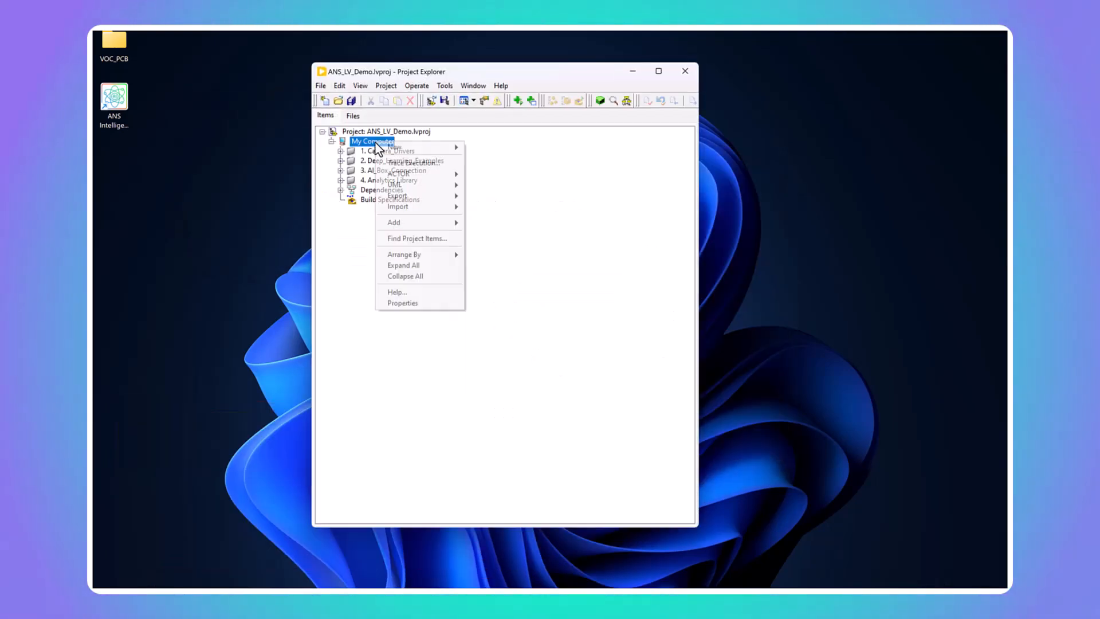
pyautogui.rightClick(372, 140)
pyautogui.moveTo(418, 147)
pyautogui.click(487, 160)
pyautogui.write('5. PC')
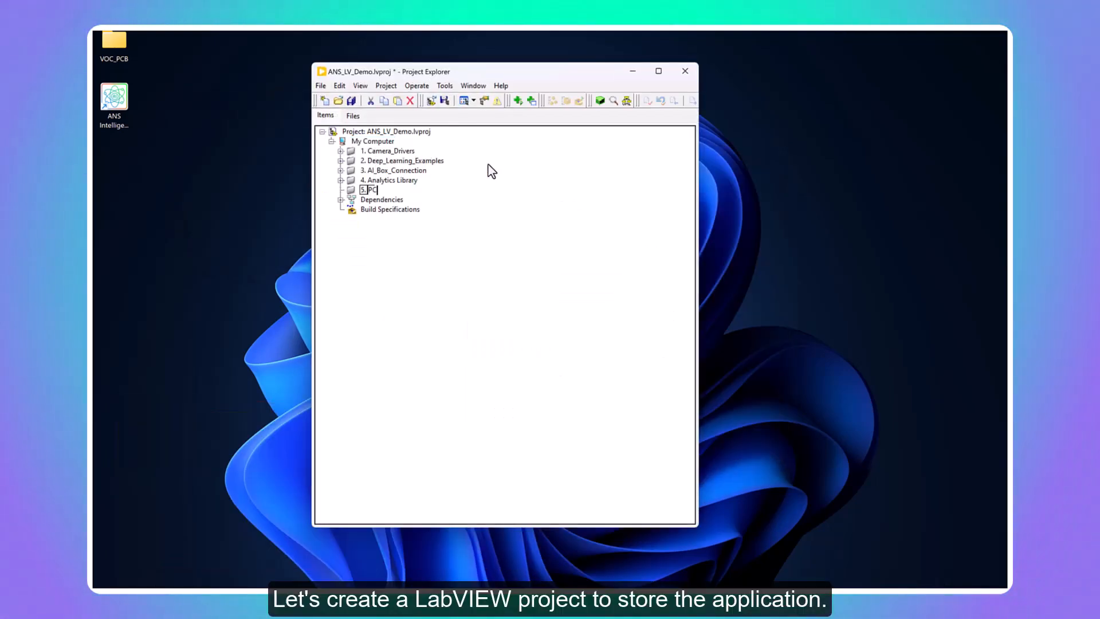
pyautogui.write('B_Defect_D')
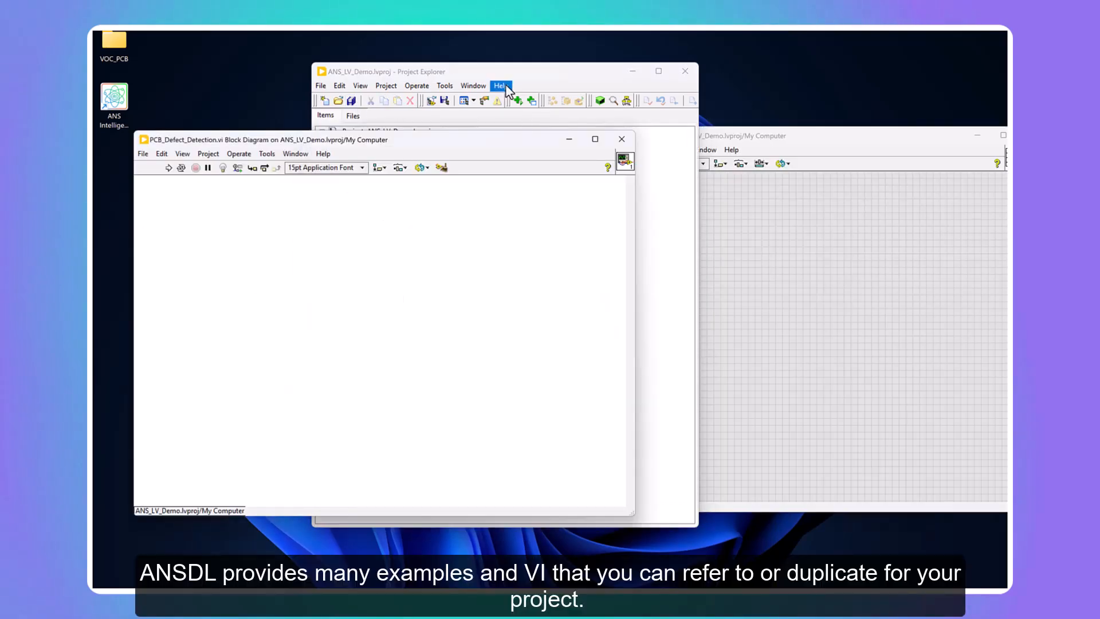
# Find the ANSDNN object detection example among the LabVIEW examples and open it as a reference.
pyautogui.click(507, 86)
pyautogui.click(514, 154)
pyautogui.click(353, 226)
pyautogui.doubleClick(504, 197)
pyautogui.doubleClick(514, 208)
pyautogui.doubleClick(512, 217)
pyautogui.click(538, 279)
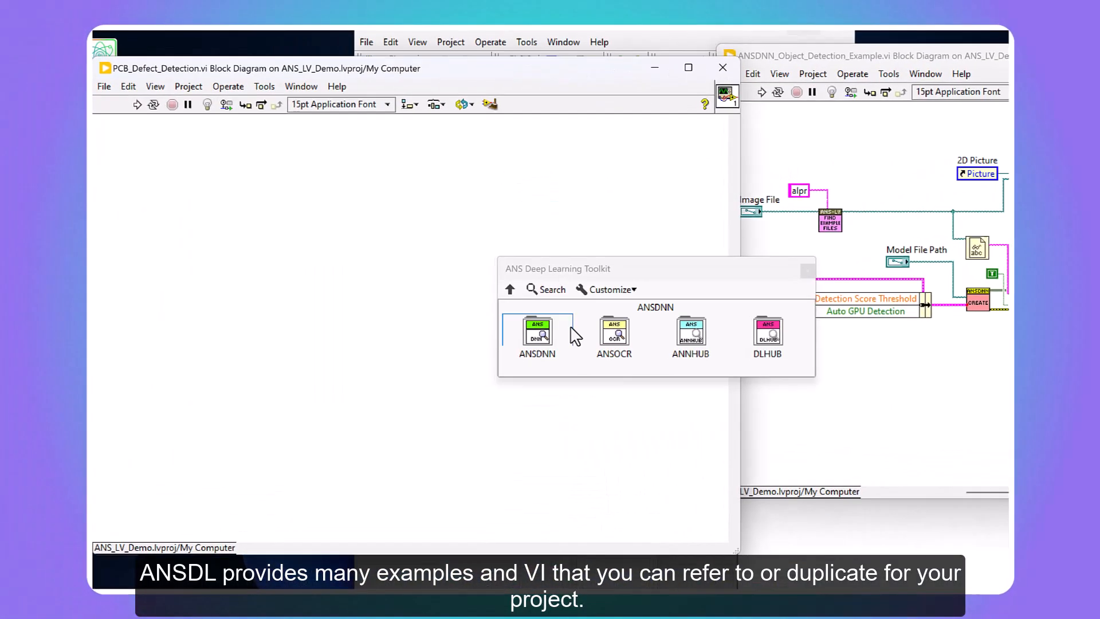
# Place the ANSDNN Create, Inference and Destroy nodes in a row on the PCB_Defect_Detection.vi block diagram.
pyautogui.click(569, 331)
pyautogui.click(314, 284)
pyautogui.click(613, 332)
pyautogui.click(458, 285)
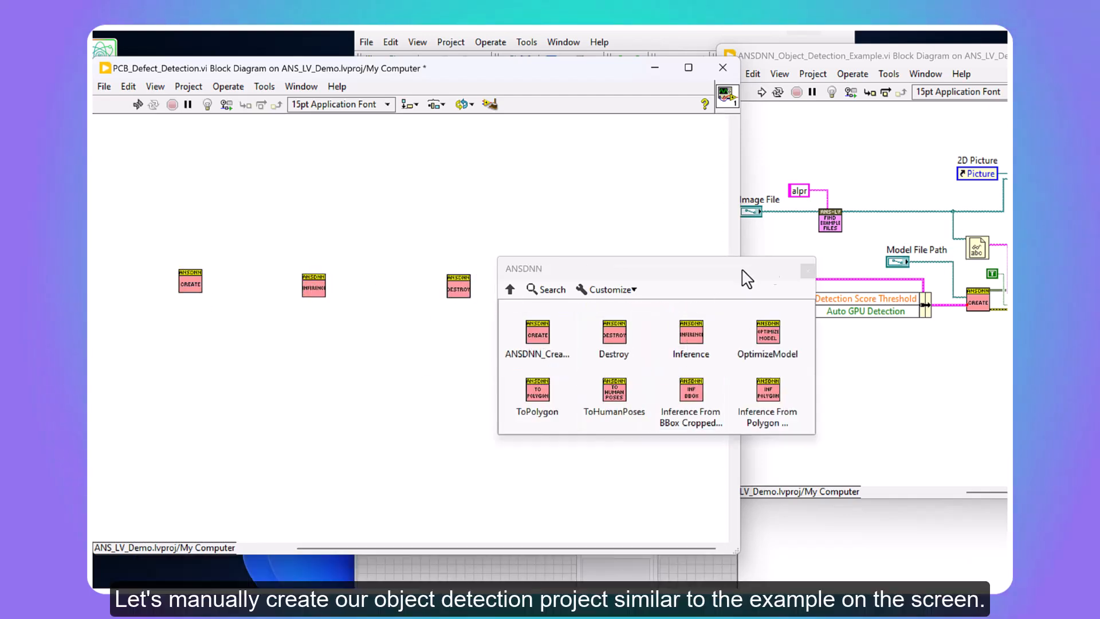
pyautogui.click(805, 271)
# Wire the Create, Inference and Destroy nodes in sequence and give Create a Model File Path control.
pyautogui.moveTo(201, 272); pyautogui.dragTo(302, 277)
pyautogui.moveTo(326, 277); pyautogui.dragTo(447, 296)
pyautogui.moveTo(202, 290)
pyautogui.mouseDown()
pyautogui.moveTo(303, 295)
pyautogui.moveTo(218, 285)
pyautogui.mouseUp()
pyautogui.keyDown('shift'); pyautogui.rightClick(342, 238); pyautogui.keyUp('shift')
pyautogui.click(334, 237)
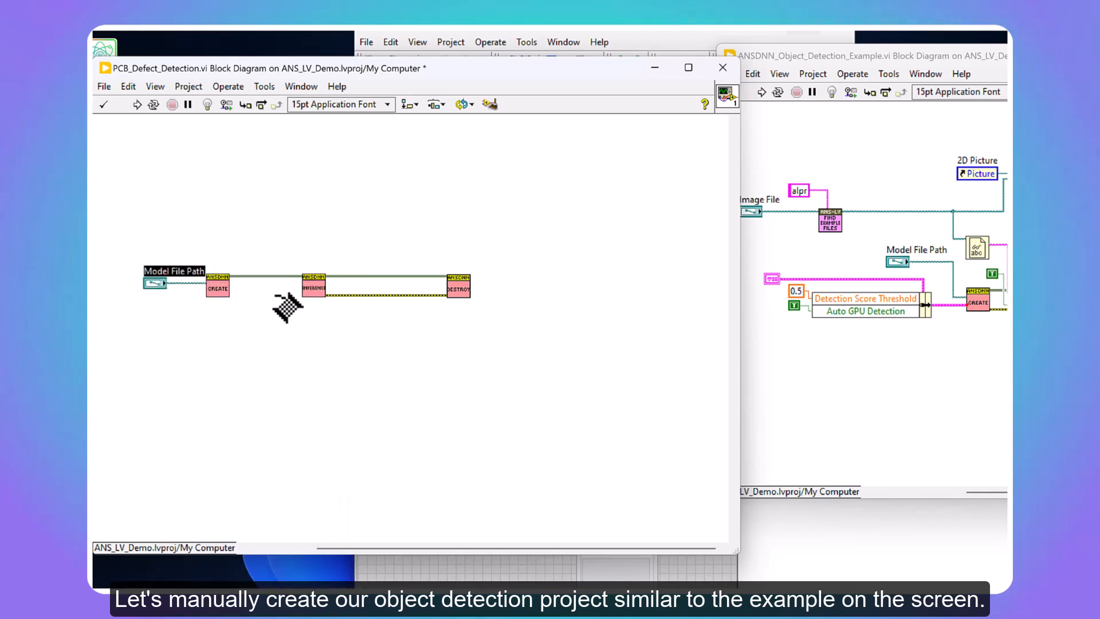
# Add a Boolean constant to the Inference node's input and place it beside the node.
pyautogui.rightClick(304, 291)
pyautogui.click(338, 273)
pyautogui.moveTo(291, 294); pyautogui.dragTo(283, 317)
# Copy the example's file-reading node into the diagram, give it a file path control and wire it to Inference.
pyautogui.moveTo(974, 251); pyautogui.dragTo(154, 214)
pyautogui.rightClick(315, 215)
pyautogui.click(461, 390)
pyautogui.keyDown('shift'); pyautogui.rightClick(339, 198); pyautogui.keyUp('shift')
pyautogui.click(366, 222)
pyautogui.moveTo(324, 220); pyautogui.dragTo(363, 344)
pyautogui.rightClick(256, 226)
pyautogui.click(573, 363)
# Create the Detection Results and Objects indicators on the Inference node's outputs.
pyautogui.rightClick(325, 283)
pyautogui.click(507, 515)
pyautogui.keyDown('shift'); pyautogui.rightClick(452, 237); pyautogui.keyUp('shift')
pyautogui.click(479, 260)
pyautogui.rightClick(325, 279)
pyautogui.click(507, 510)
pyautogui.moveTo(345, 280); pyautogui.dragTo(378, 252)
# Copy the Draw Image node and 2D Picture reference from the example and wire the image file path to them.
pyautogui.moveTo(1017, 184)
pyautogui.mouseDown()
pyautogui.moveTo(410, 207)
pyautogui.moveTo(364, 184)
pyautogui.mouseUp()
pyautogui.moveTo(977, 173)
pyautogui.mouseDown()
pyautogui.moveTo(317, 175)
pyautogui.moveTo(364, 178)
pyautogui.mouseUp()
pyautogui.click(364, 185)
pyautogui.click(240, 214)
# Wire the bounding-box drawing loop between the image, the detected objects and the 2D Picture indicator, and clean up the diagram.
pyautogui.moveTo(513, 160); pyautogui.dragTo(601, 171)
pyautogui.keyDown('shift'); pyautogui.rightClick(563, 202); pyautogui.keyUp('shift')
pyautogui.click(570, 240)
pyautogui.moveTo(385, 178); pyautogui.dragTo(443, 172)
pyautogui.moveTo(519, 171); pyautogui.dragTo(590, 172)
pyautogui.moveTo(441, 186); pyautogui.dragTo(376, 250)
pyautogui.hotkey('ctrl', 'u')
# Maximize the front panel, arrange and resize the path controls, Detection Results, Objects and 2D Picture, and save the VI.
pyautogui.hotkey('ctrl', 'space')
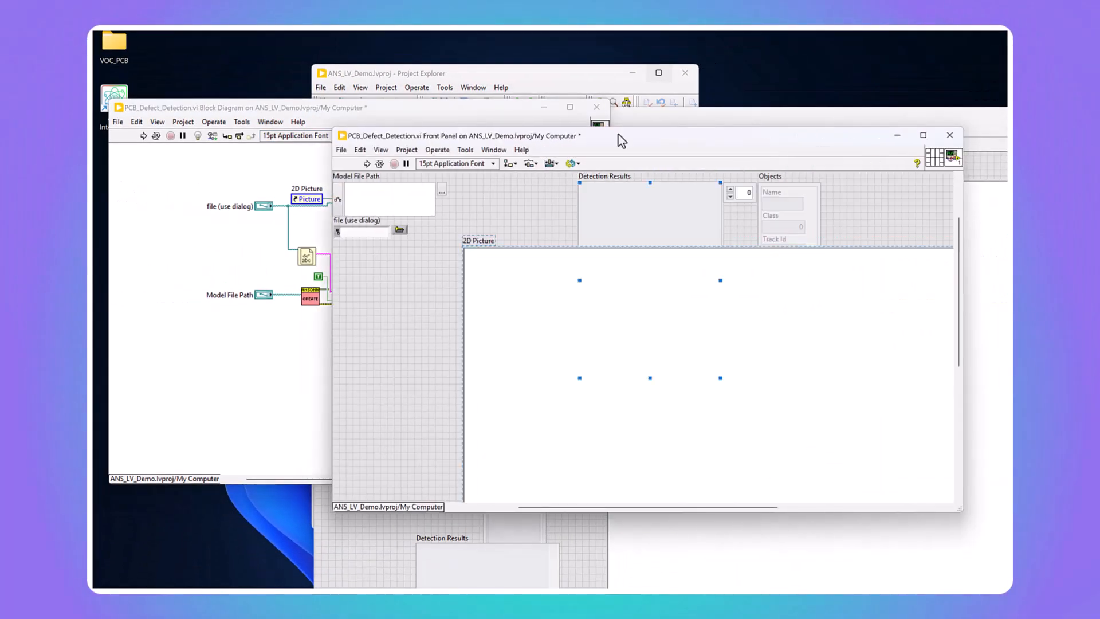
pyautogui.doubleClick(621, 140)
pyautogui.moveTo(197, 100); pyautogui.dragTo(200, 149)
pyautogui.moveTo(205, 168); pyautogui.dragTo(205, 154)
pyautogui.moveTo(399, 137); pyautogui.dragTo(392, 143)
pyautogui.moveTo(522, 229); pyautogui.dragTo(358, 452)
pyautogui.moveTo(694, 235); pyautogui.dragTo(571, 181)
pyautogui.moveTo(945, 373); pyautogui.dragTo(991, 483)
pyautogui.hotkey('ctrl', 's')
# Limit the Image File control's file browsing to the pattern *.jpg.
pyautogui.doubleClick(140, 82)
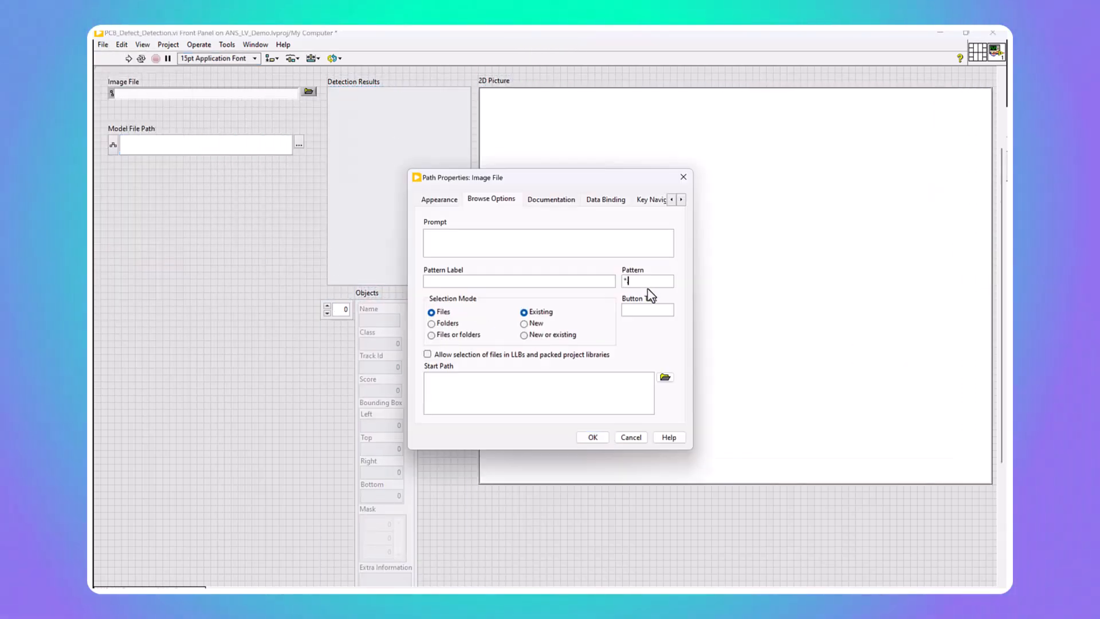
pyautogui.click(593, 437)
# Load ANS_PCB(GPU)_1.zip as the model file and sample1.jpg from the VOC_PCB test folder as the image.
pyautogui.click(299, 144)
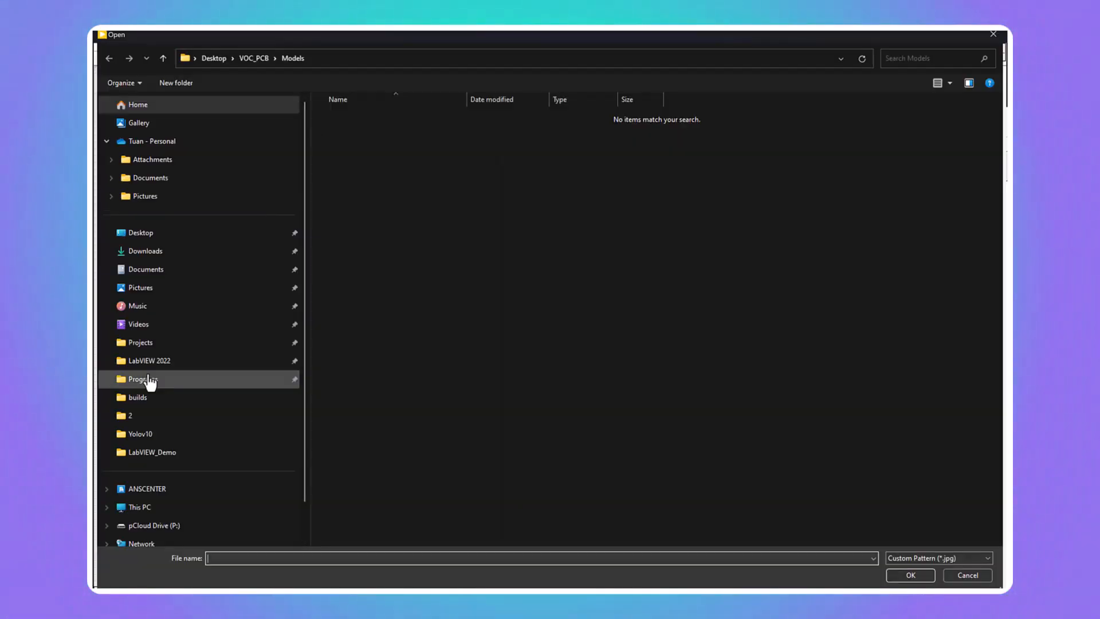
pyautogui.click(140, 232)
pyautogui.click(345, 122)
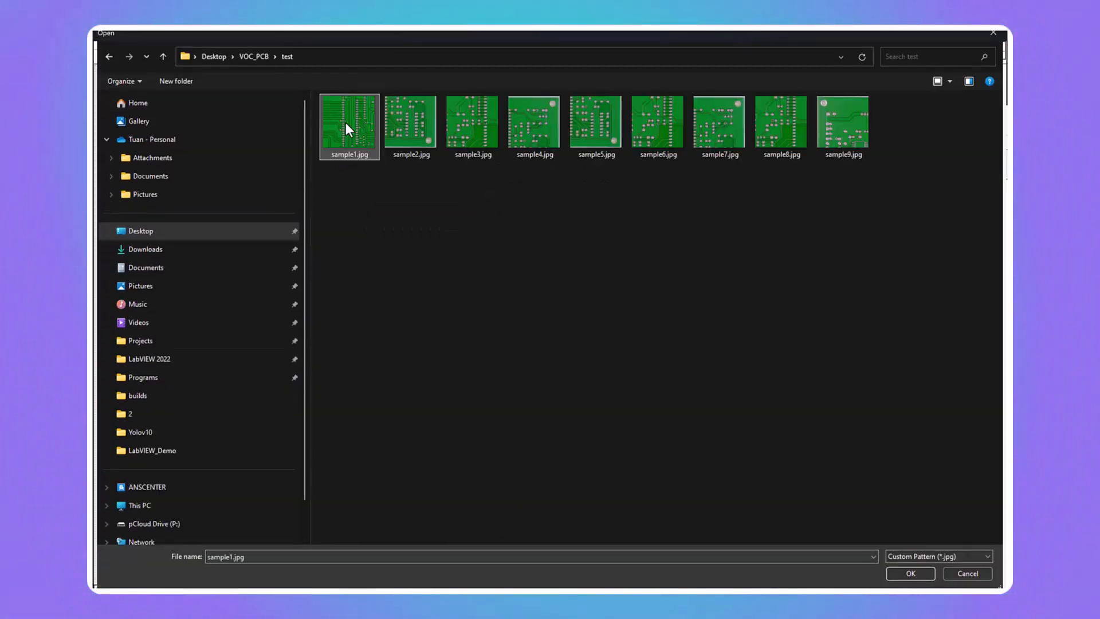
pyautogui.doubleClick(345, 122)
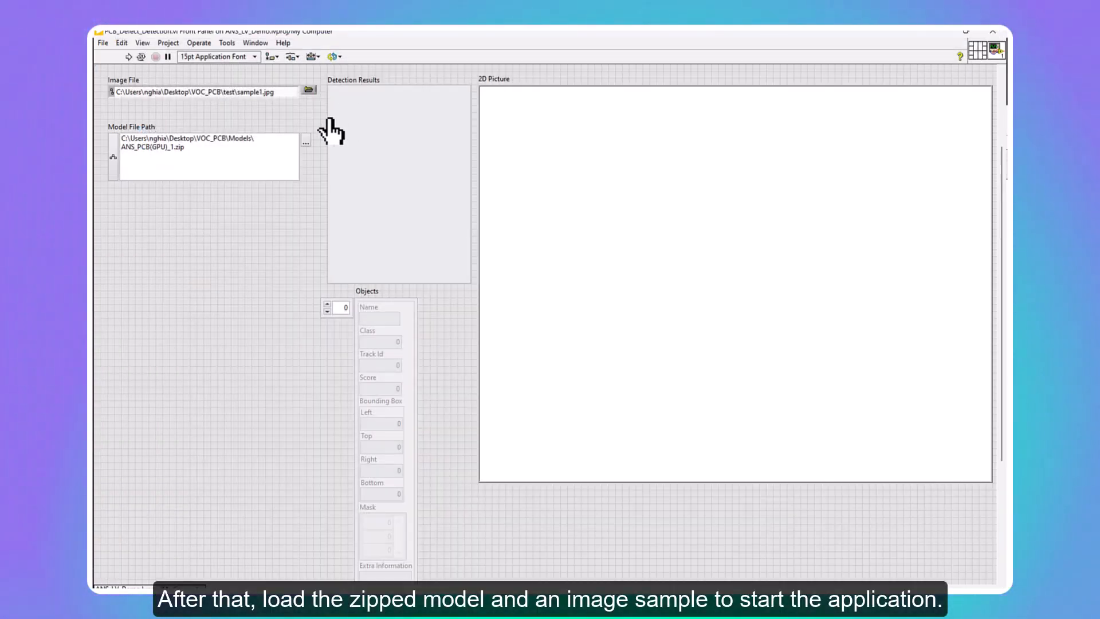
# Make the current path values the defaults and run the VI on sample1.jpg.
pyautogui.click(103, 44)
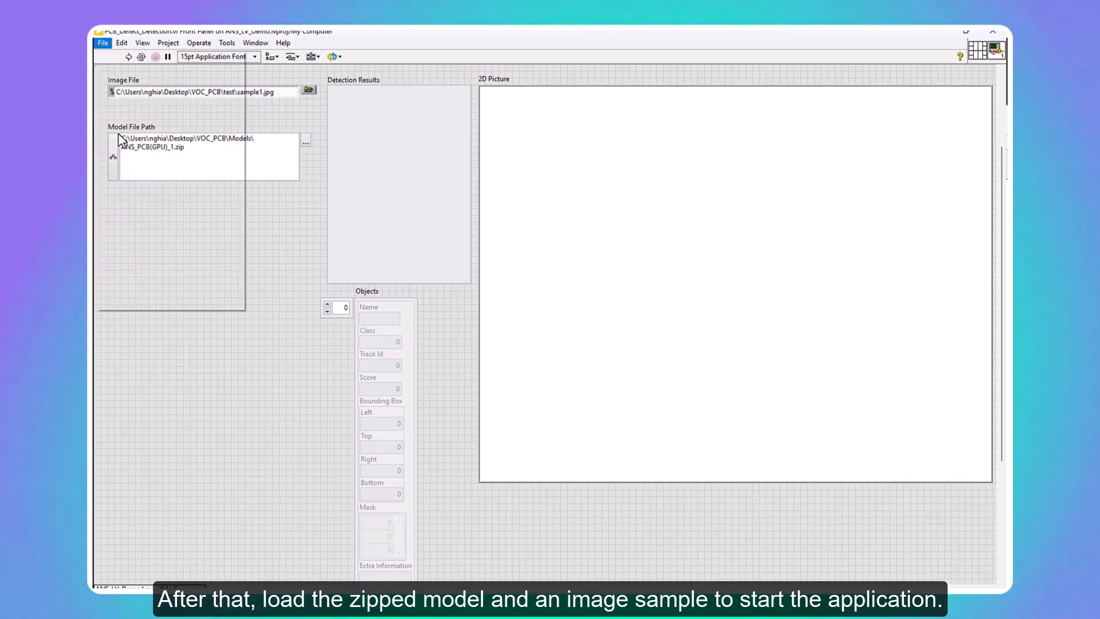
pyautogui.click(121, 43)
pyautogui.click(137, 143)
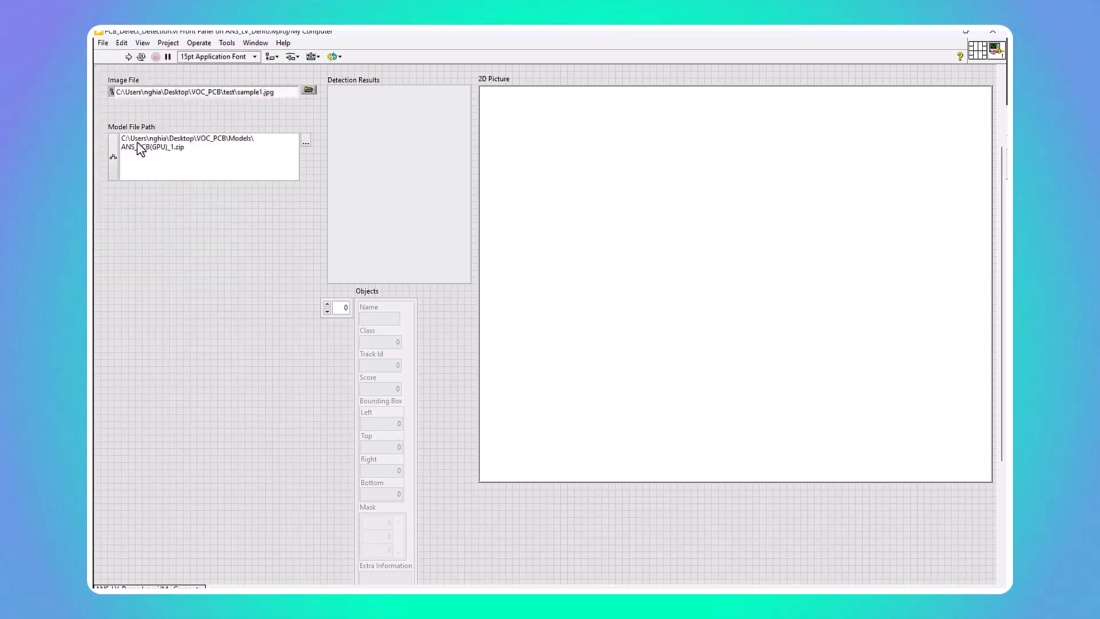
pyautogui.click(129, 56)
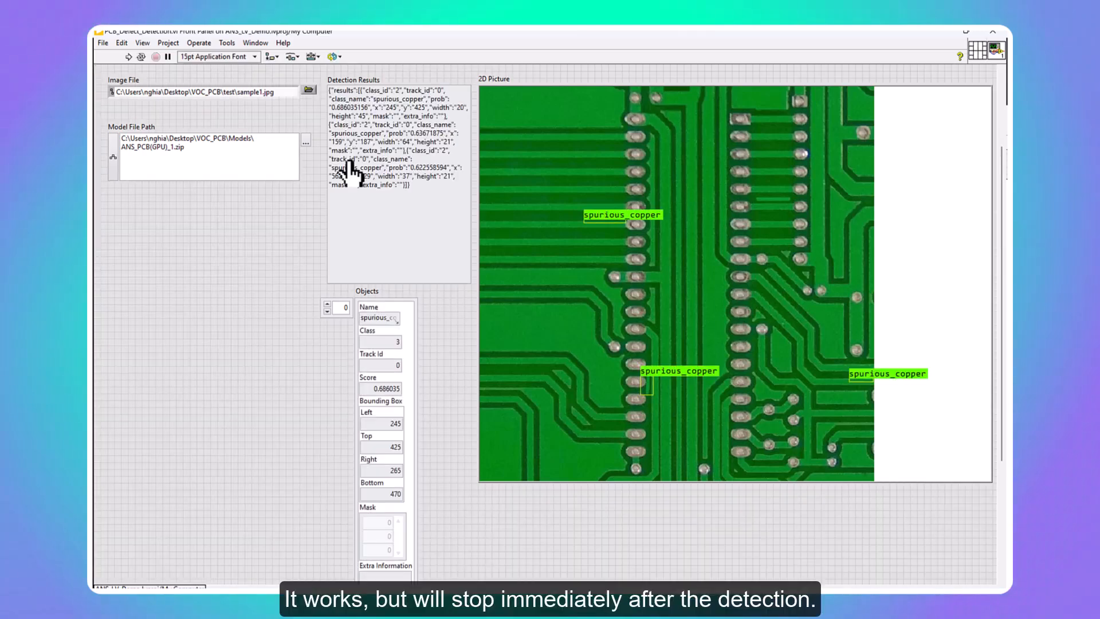
# Rearrange the block diagram, moving the picture reference, file reader and Boolean constant near Inference and Destroy farther away.
pyautogui.click(255, 43)
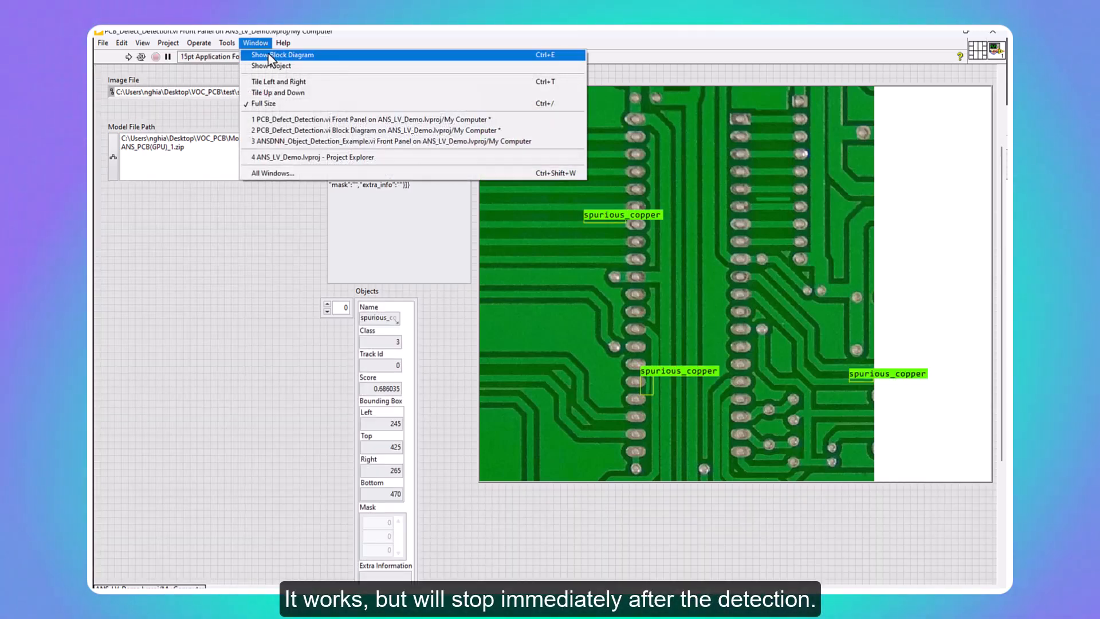
pyautogui.click(270, 53)
pyautogui.moveTo(269, 315); pyautogui.dragTo(172, 179)
pyautogui.moveTo(257, 254); pyautogui.dragTo(219, 253)
pyautogui.click(219, 254)
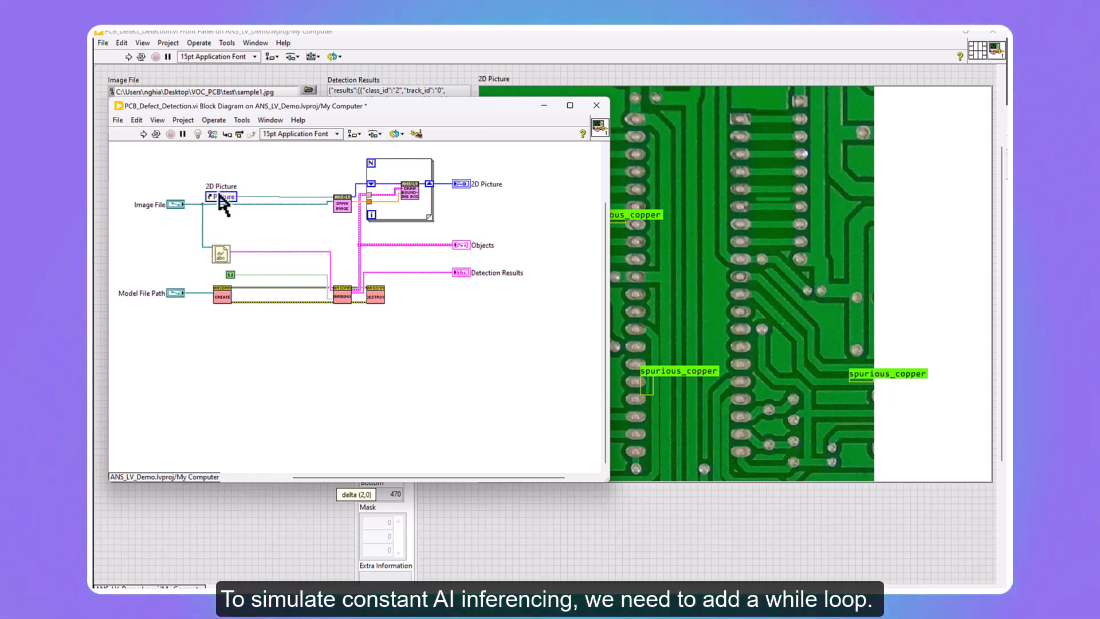
pyautogui.moveTo(211, 196); pyautogui.dragTo(294, 196)
pyautogui.moveTo(381, 302); pyautogui.dragTo(566, 300)
pyautogui.moveTo(230, 274); pyautogui.dragTo(297, 312)
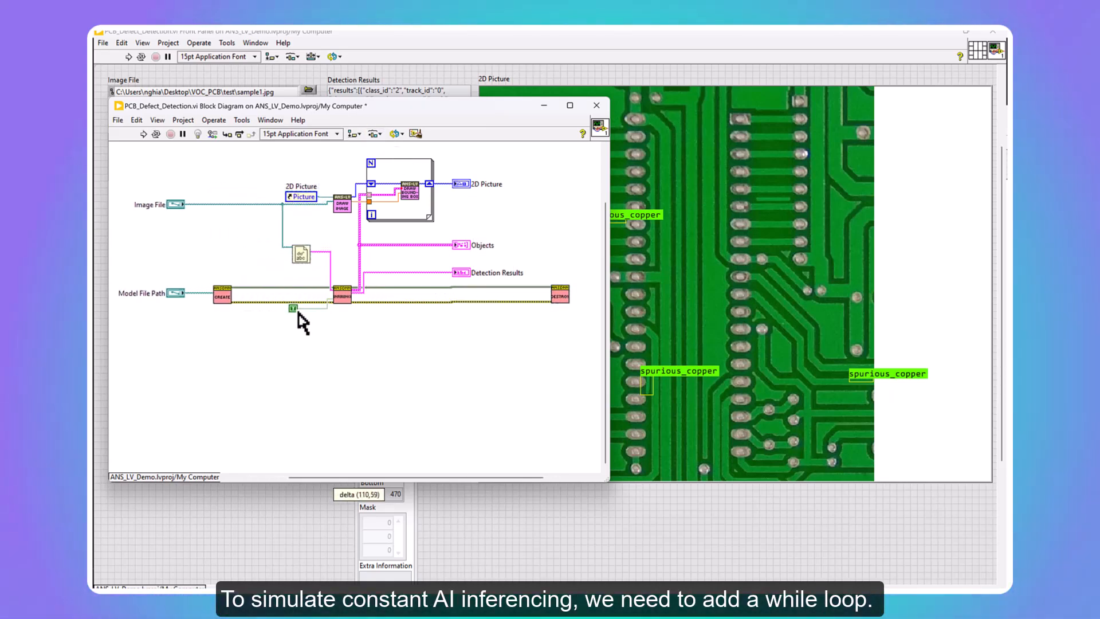
# Enclose the inference and drawing nodes in a While Loop with a stop control and 50 ms wait, and clean up the diagram.
pyautogui.hotkey('ctrl', 'space')
pyautogui.write('whi')
pyautogui.press('Return')
pyautogui.moveTo(248, 150)
pyautogui.mouseDown()
pyautogui.moveTo(510, 277)
pyautogui.moveTo(528, 356)
pyautogui.mouseUp()
pyautogui.rightClick(457, 328)
pyautogui.click(725, 245)
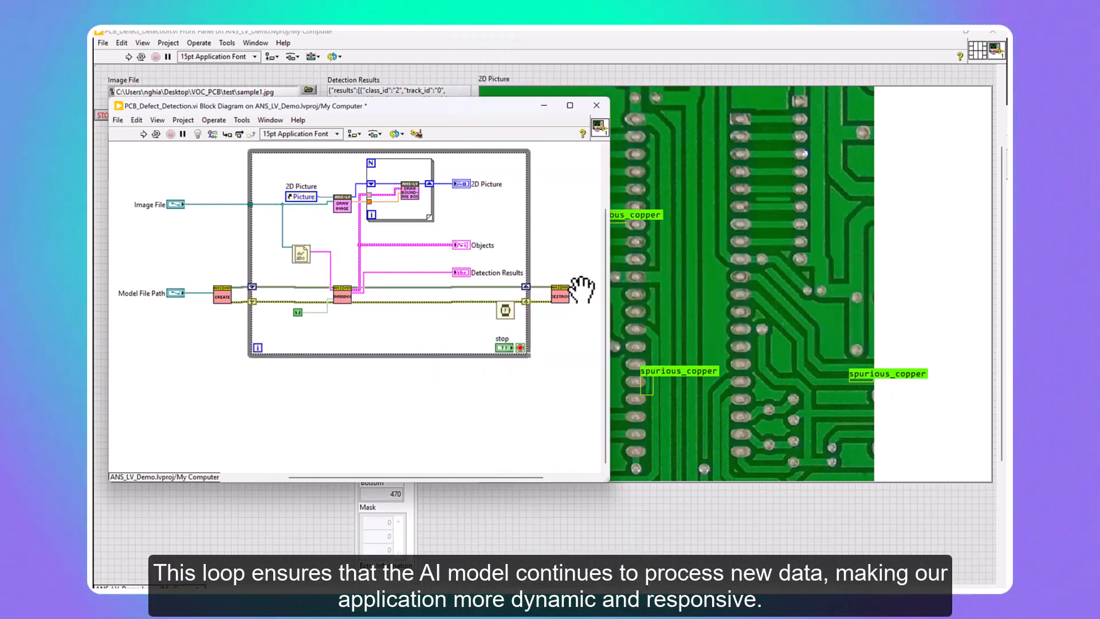
pyautogui.click(416, 134)
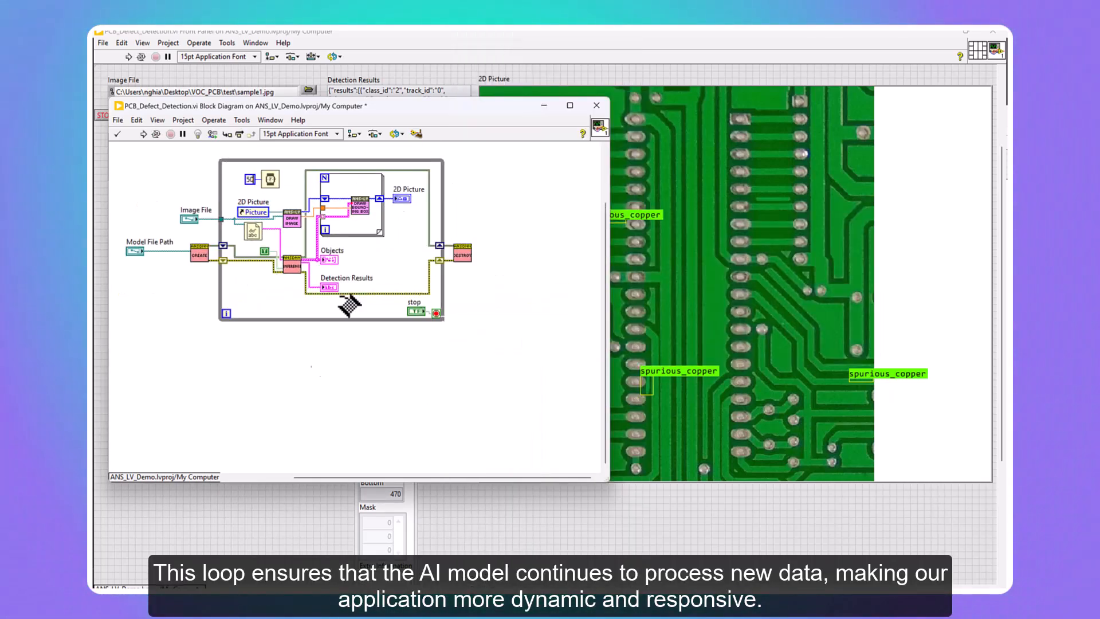
pyautogui.hotkey('ctrl', 'u')
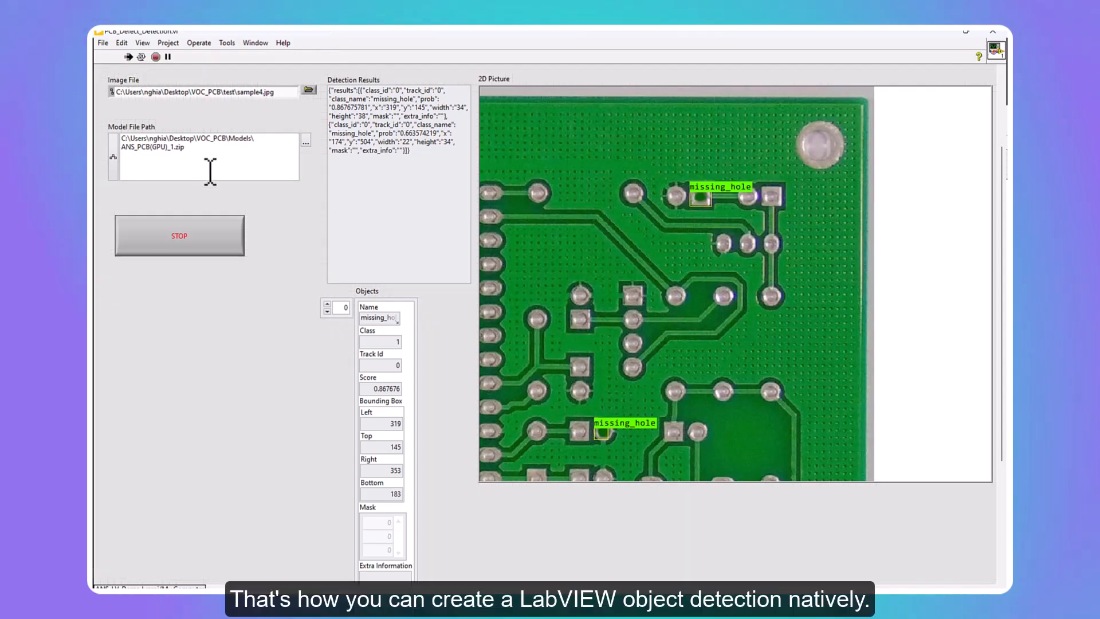
# Load sample6.jpg, sample9.jpg and sample3.jpg in the running VI to examine the detections, and stop the VI.
pyautogui.click(309, 89)
pyautogui.doubleClick(668, 123)
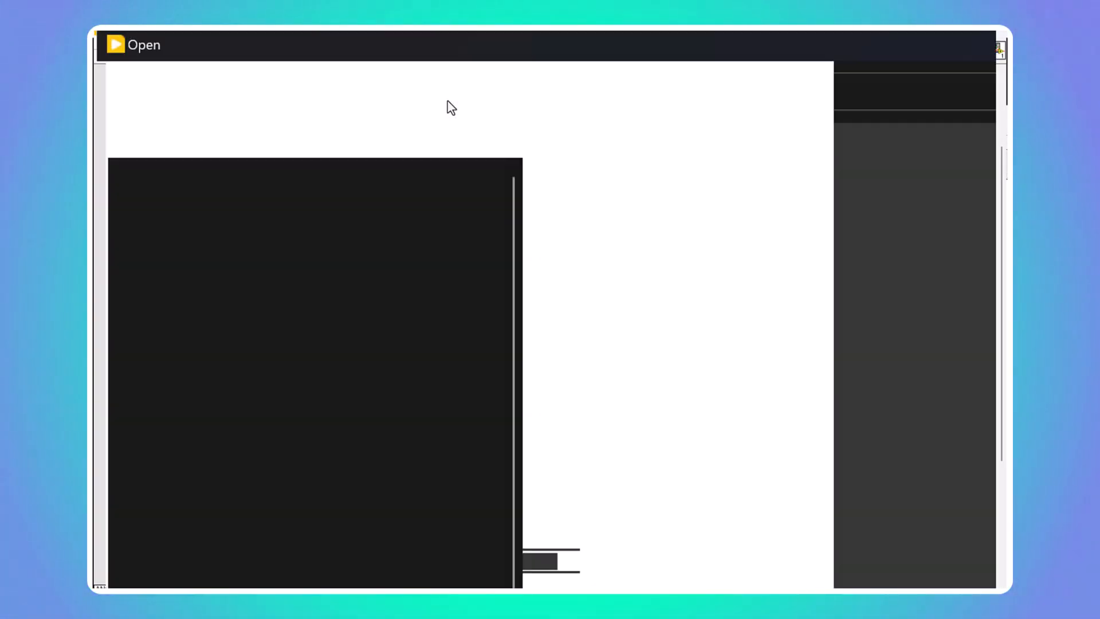
pyautogui.doubleClick(843, 125)
pyautogui.click(308, 90)
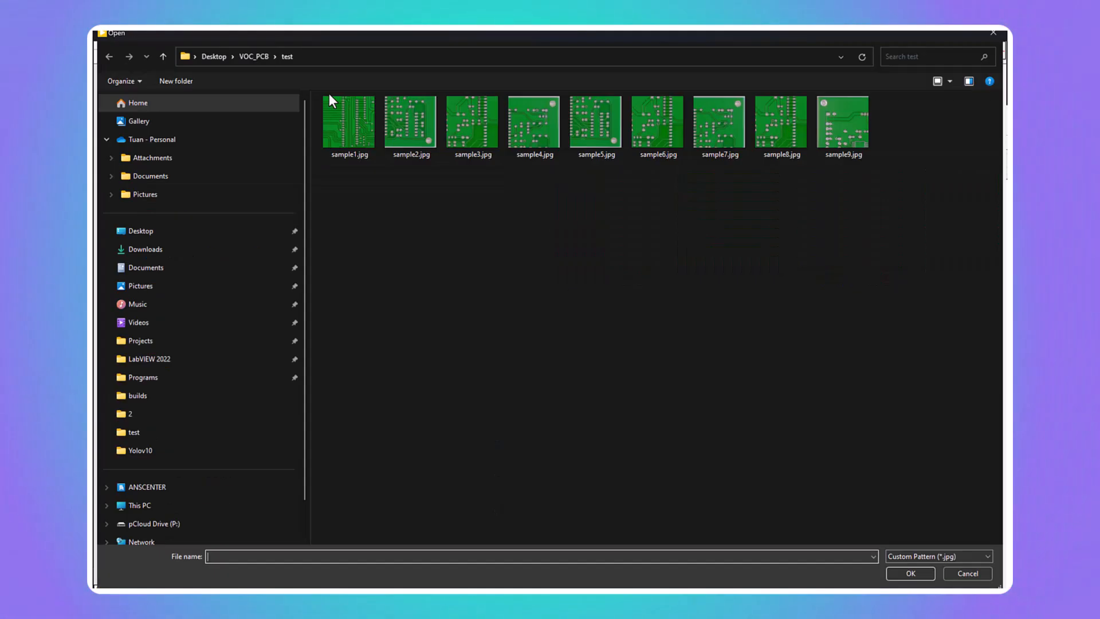
pyautogui.doubleClick(479, 117)
pyautogui.click(212, 232)
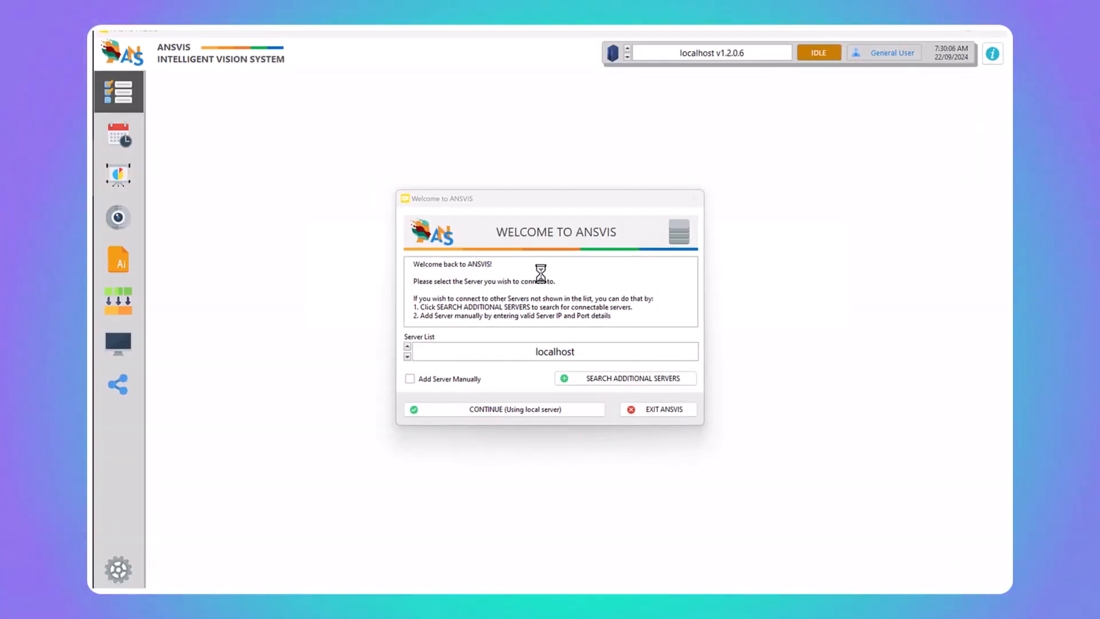
# In ANSVIS, search for additional servers and connect to the server 192.168.1.17.
pyautogui.click(611, 379)
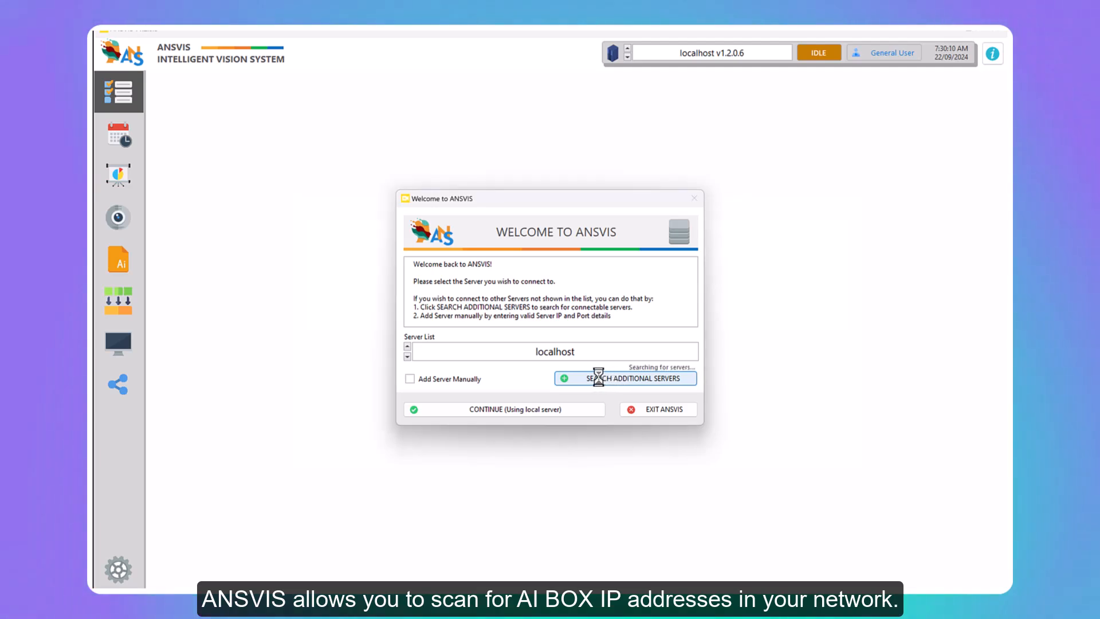
pyautogui.click(553, 330)
pyautogui.click(556, 350)
pyautogui.click(511, 371)
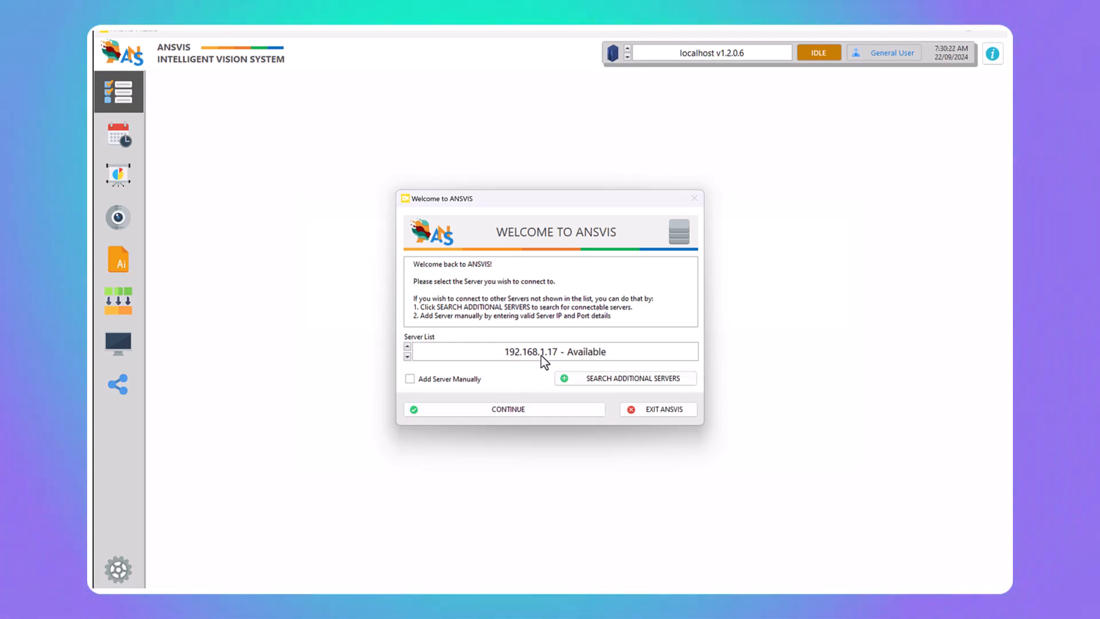
pyautogui.click(525, 410)
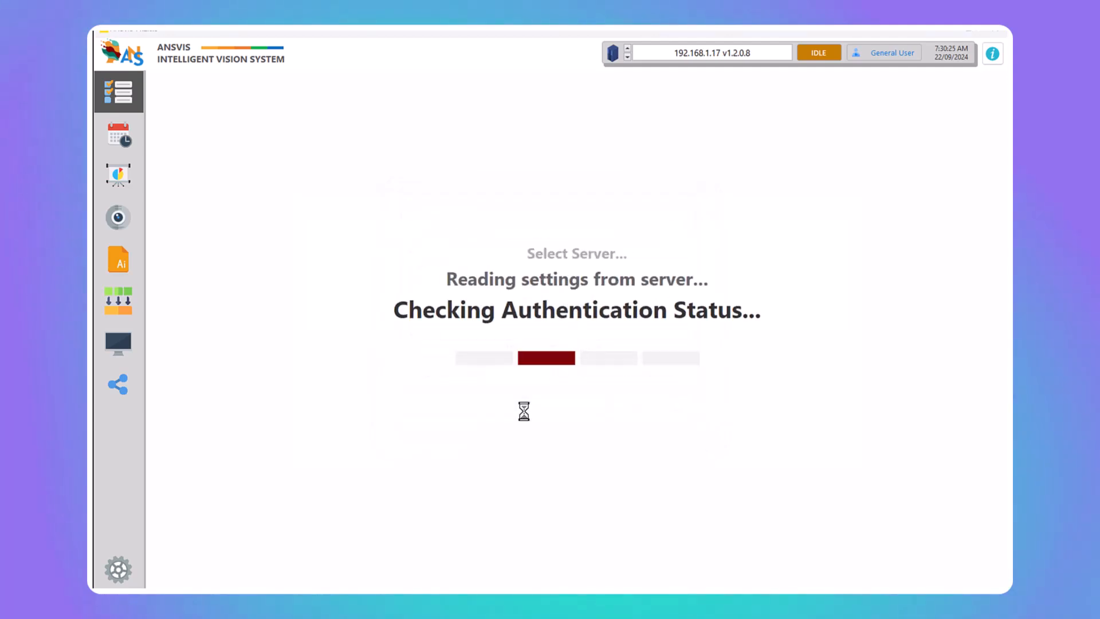
# Log in to the server with the admin username and account password.
pyautogui.click(504, 281)
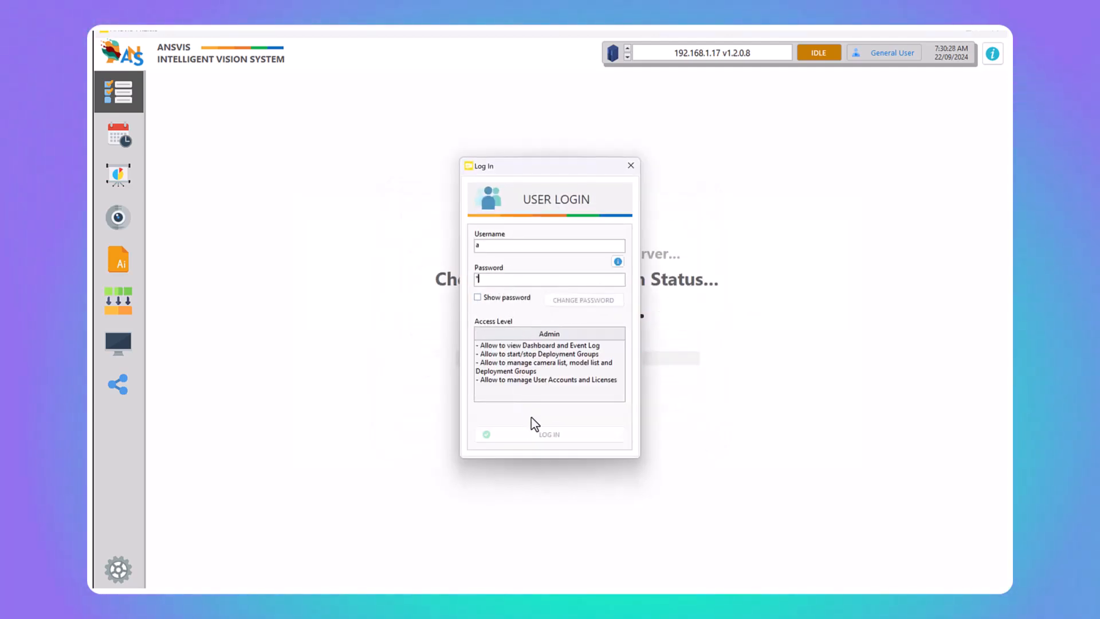
pyautogui.click(535, 434)
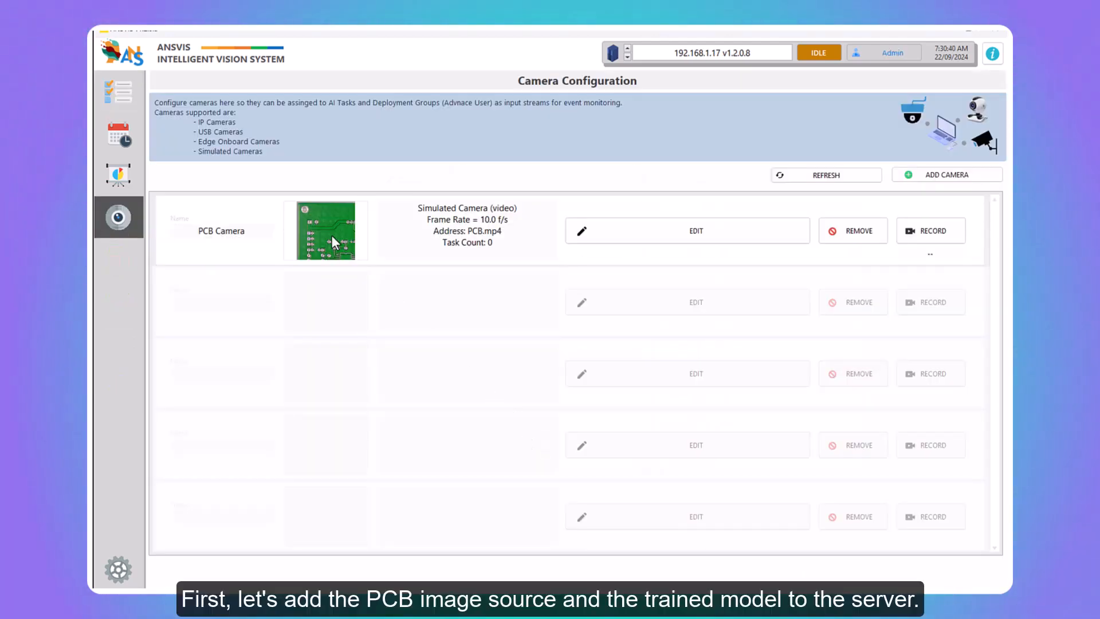
# Enable Advanced View in the settings and upload the model file ANS_PCB(CPU)_1.zip to the server.
pyautogui.click(118, 570)
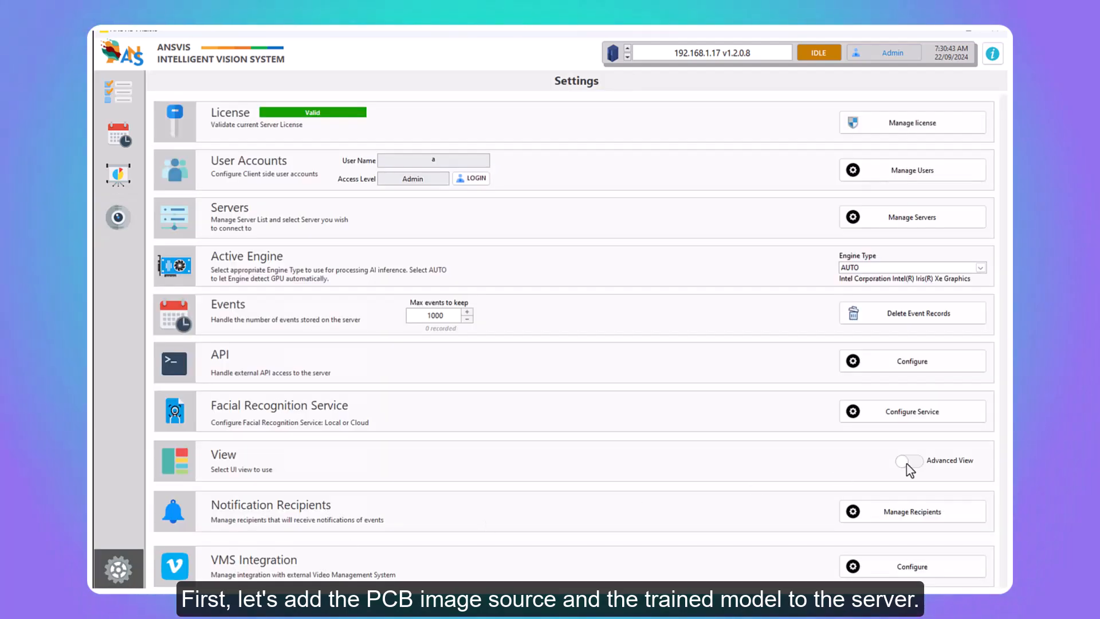
pyautogui.click(118, 259)
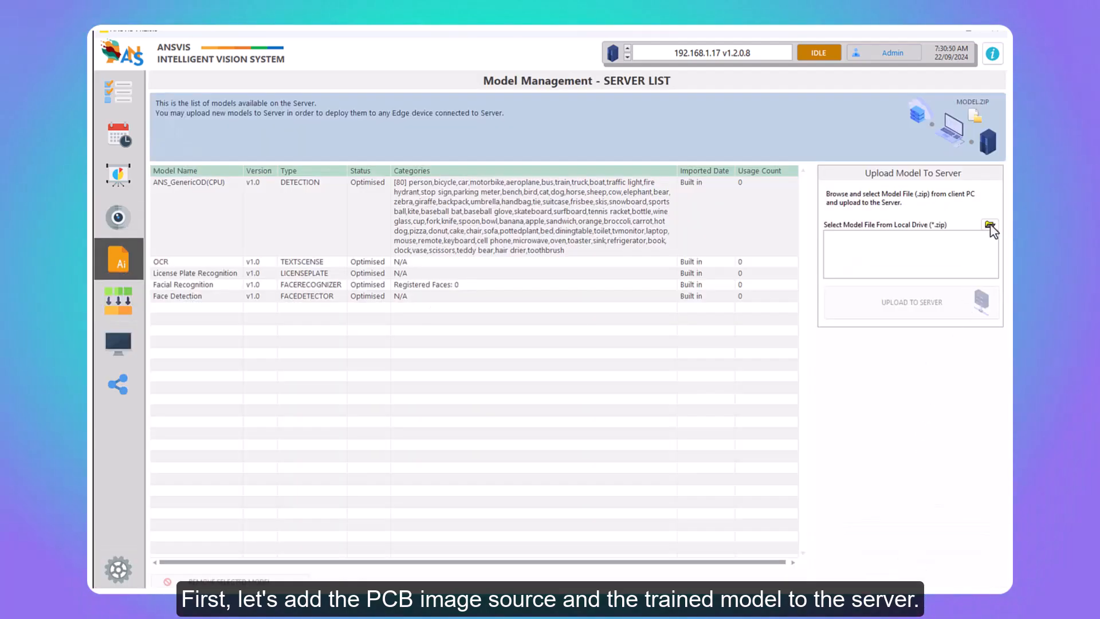
pyautogui.click(991, 225)
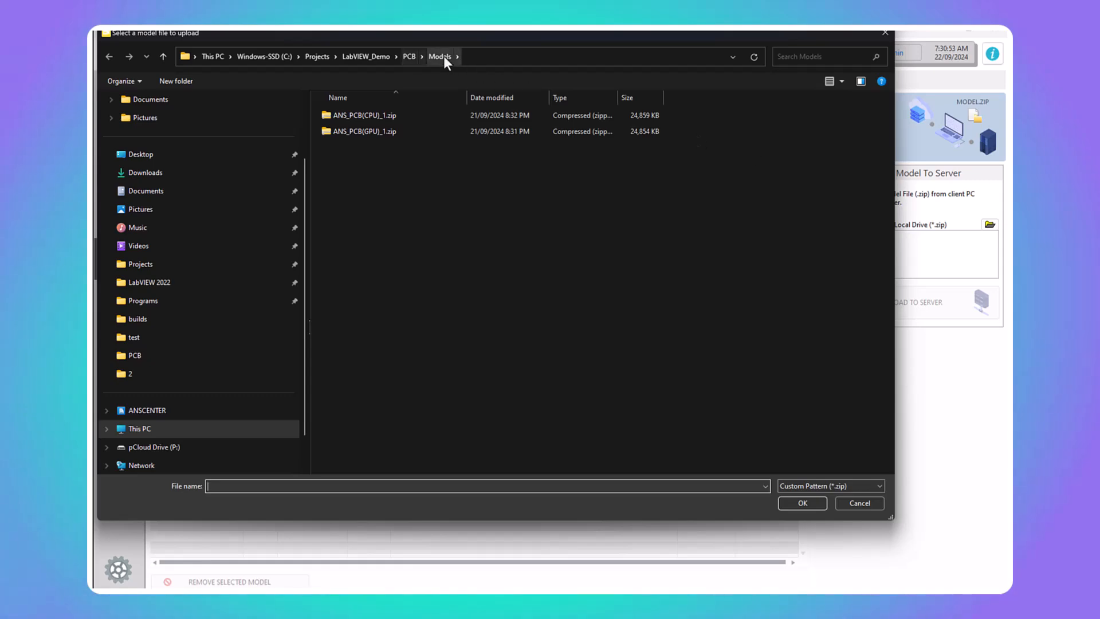
pyautogui.click(377, 116)
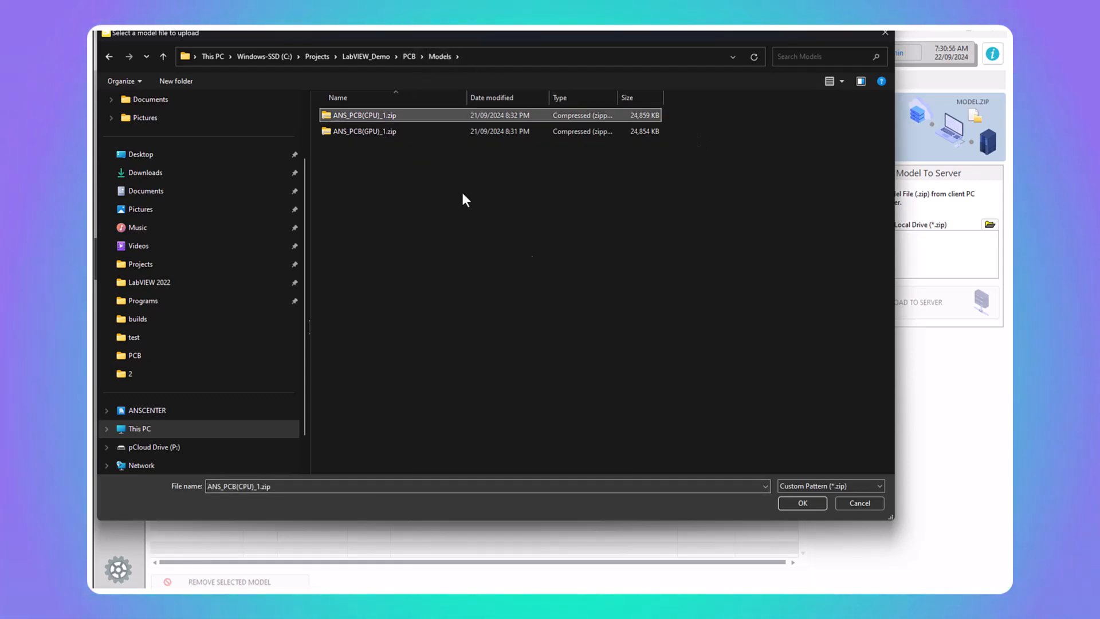
pyautogui.click(802, 503)
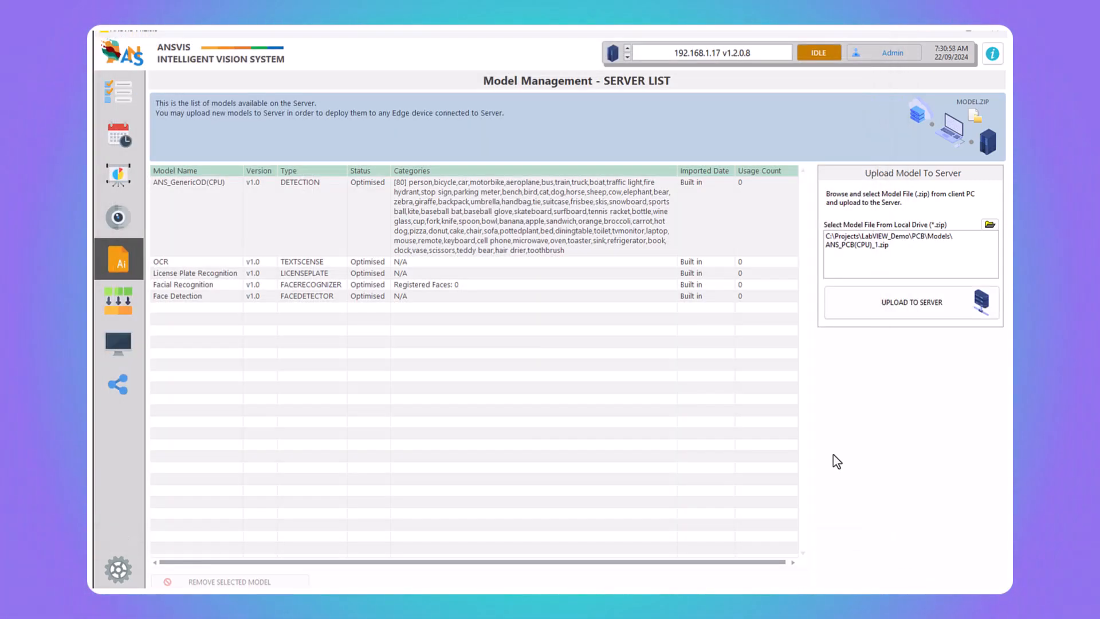
pyautogui.click(916, 312)
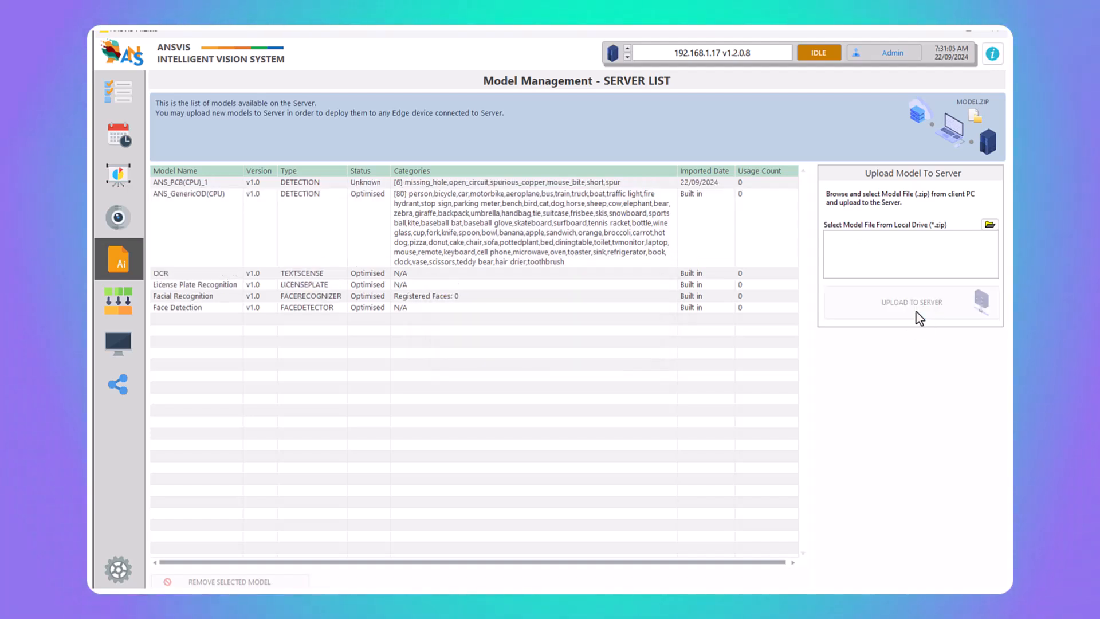
# Create a server AI task group named PCB Detect with PCB Camera and the ANS_PCB(CPU)_1 v1.0 model.
pyautogui.click(118, 300)
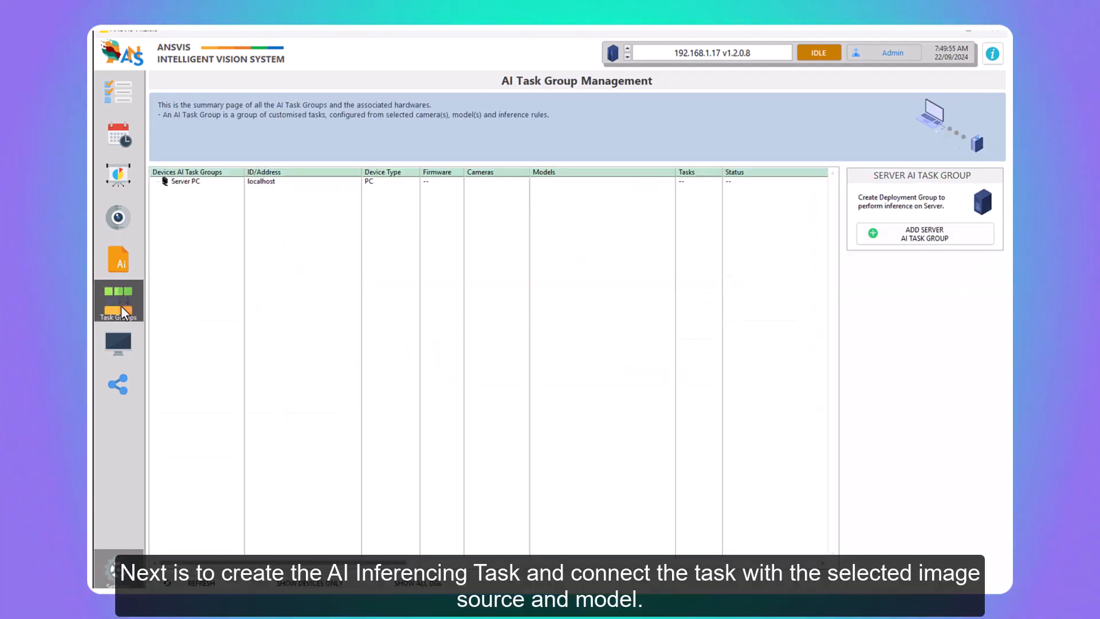
pyautogui.click(911, 236)
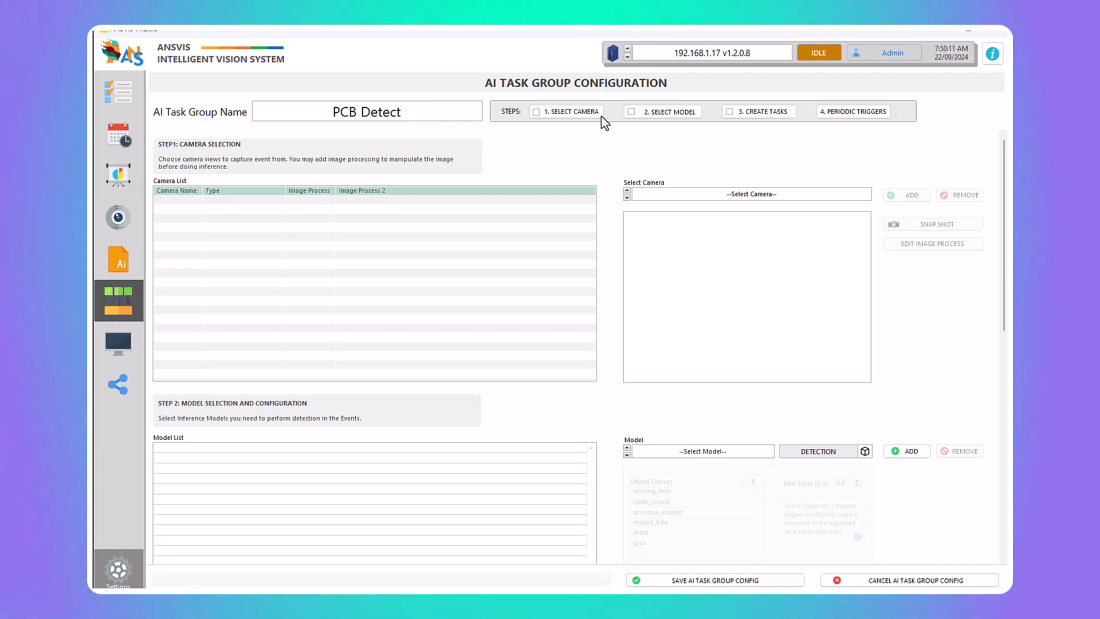
pyautogui.click(751, 194)
pyautogui.click(747, 201)
pyautogui.click(709, 451)
pyautogui.click(744, 457)
pyautogui.click(905, 452)
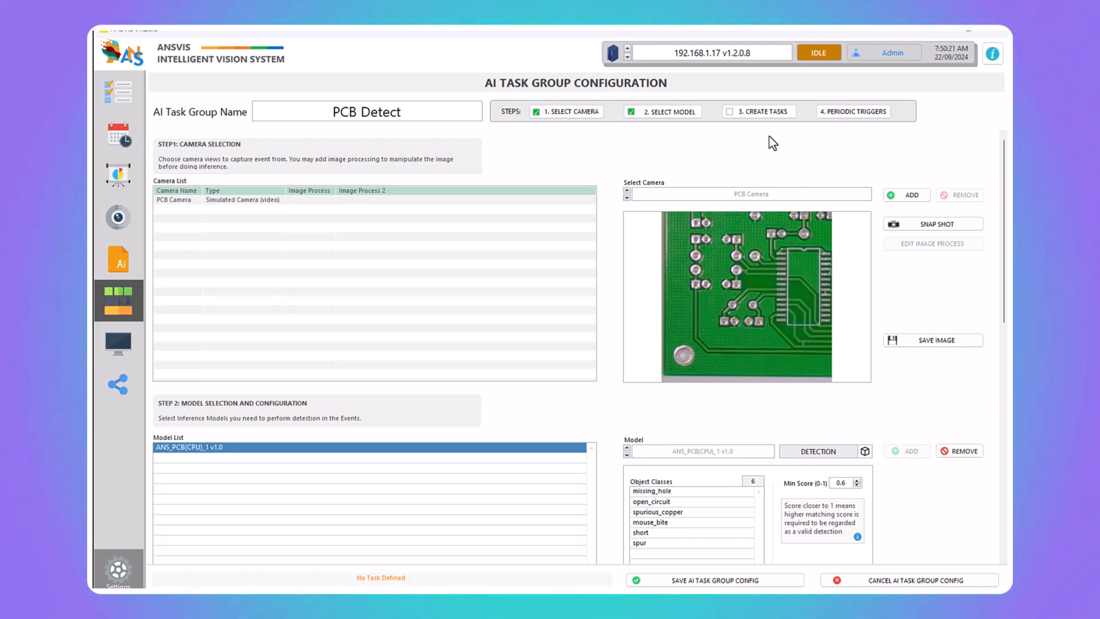
# Create a task named Defect Trigger with a Presence rule that covers all the object classes.
pyautogui.click(761, 112)
pyautogui.click(903, 213)
pyautogui.click(312, 81)
pyautogui.write('Defect Trigger')
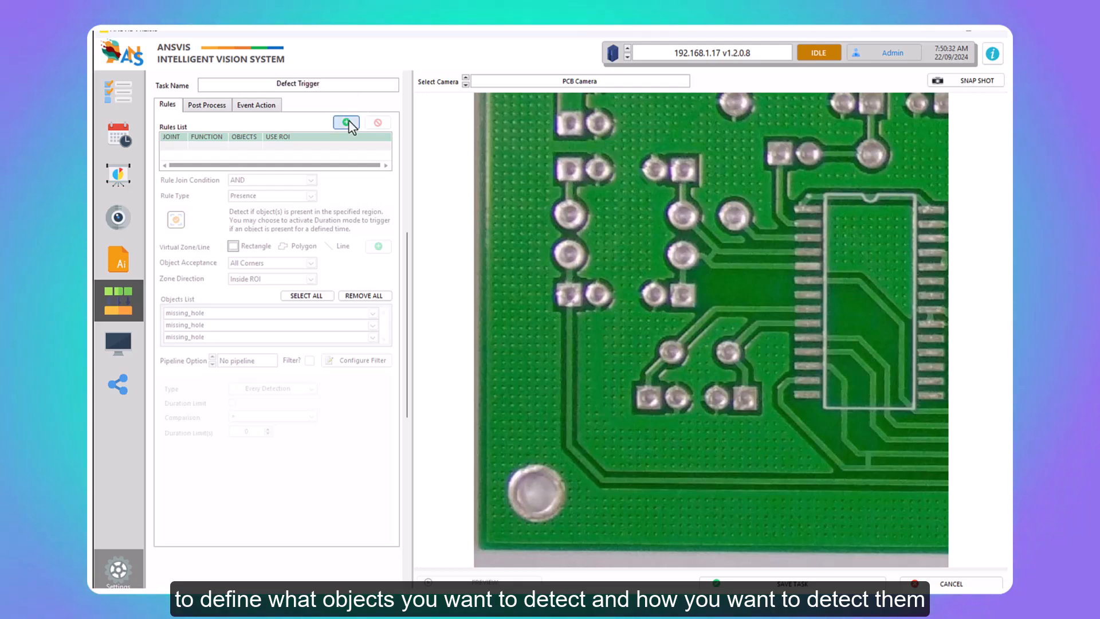
pyautogui.click(346, 123)
pyautogui.click(316, 296)
pyautogui.click(793, 582)
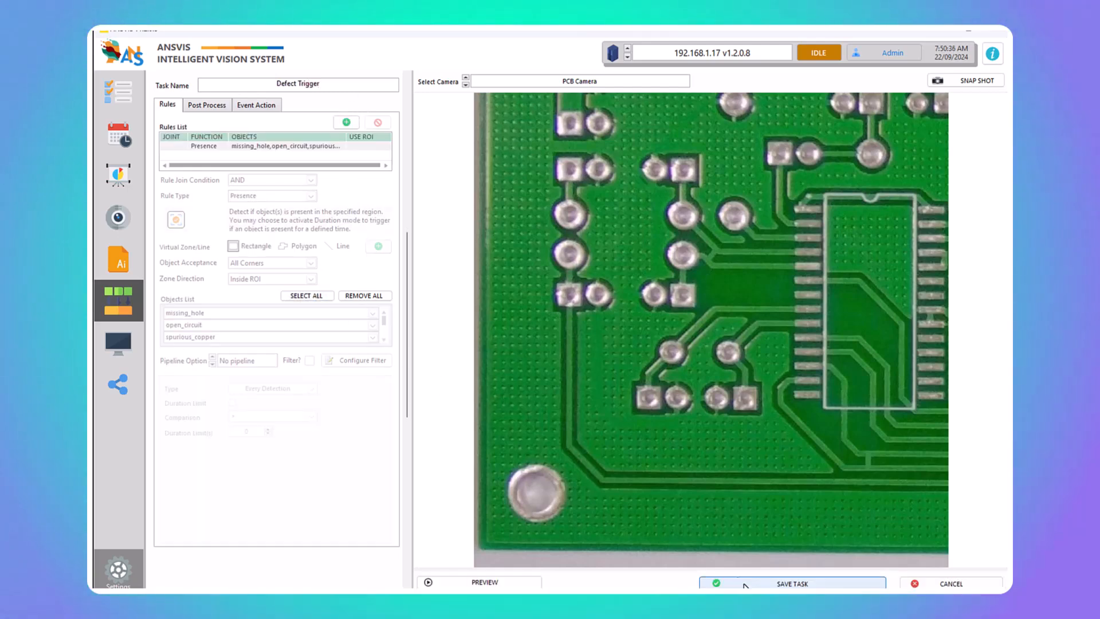
# Start an event action of type Application for the Defect Trigger task.
pyautogui.click(256, 105)
pyautogui.click(339, 157)
pyautogui.click(448, 149)
pyautogui.click(360, 248)
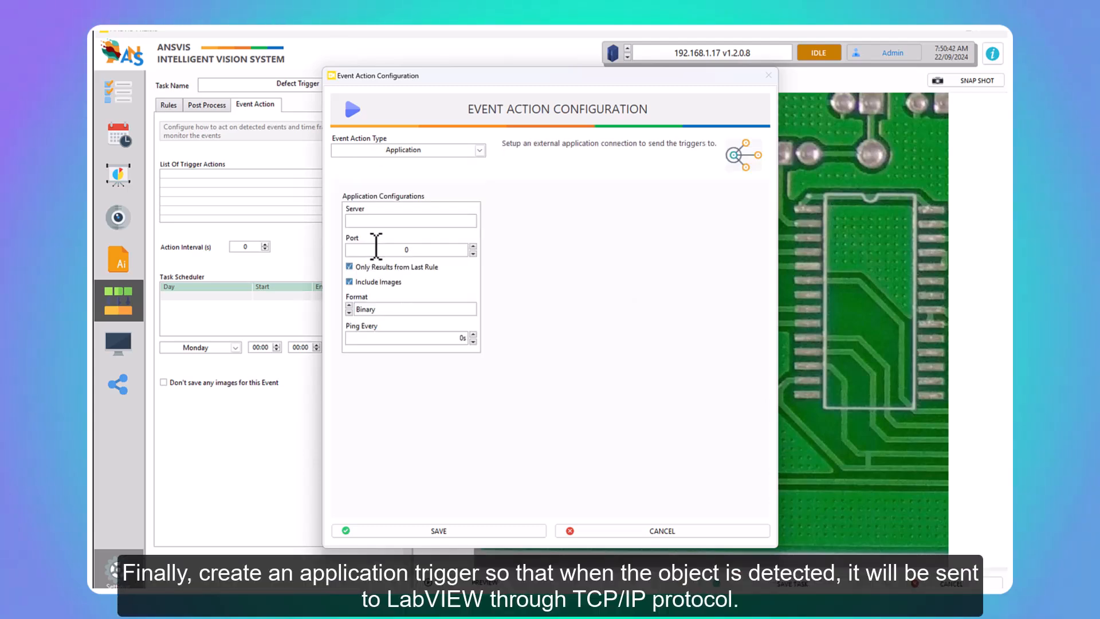
pyautogui.moveTo(468, 77); pyautogui.dragTo(486, 69)
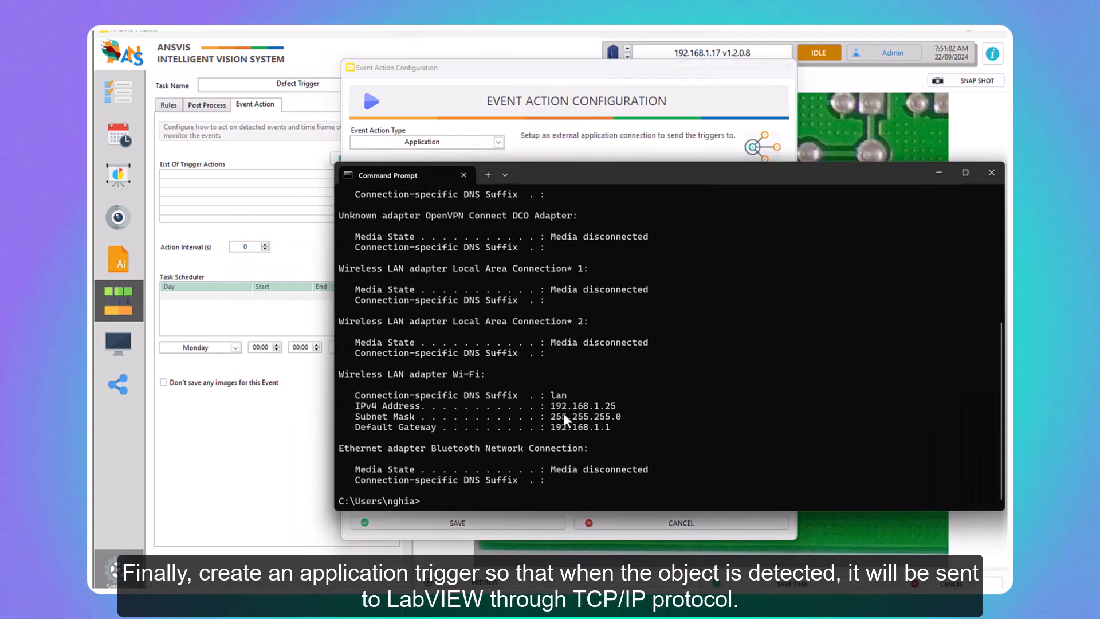
# Look up this PC's IPv4 address with ipconfig and save the application connection with server 192.168.1.25 and port 45501.
pyautogui.write('ipconfig')
pyautogui.press('Escape')
pyautogui.moveTo(552, 406); pyautogui.dragTo(613, 404)
pyautogui.hotkey('ctrl', 'c')
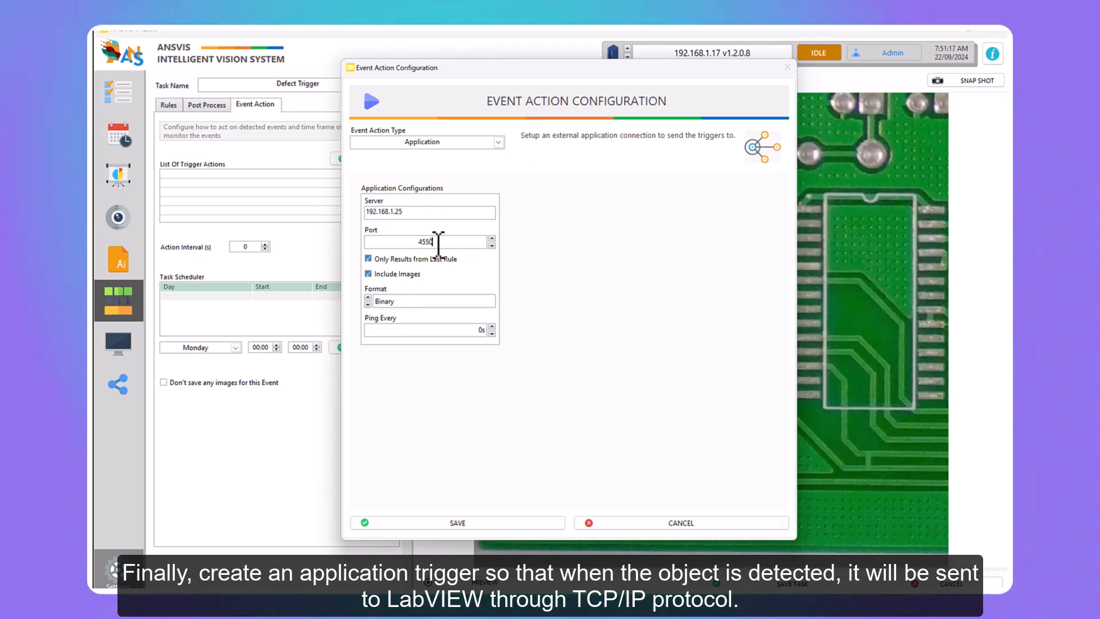
pyautogui.click(504, 522)
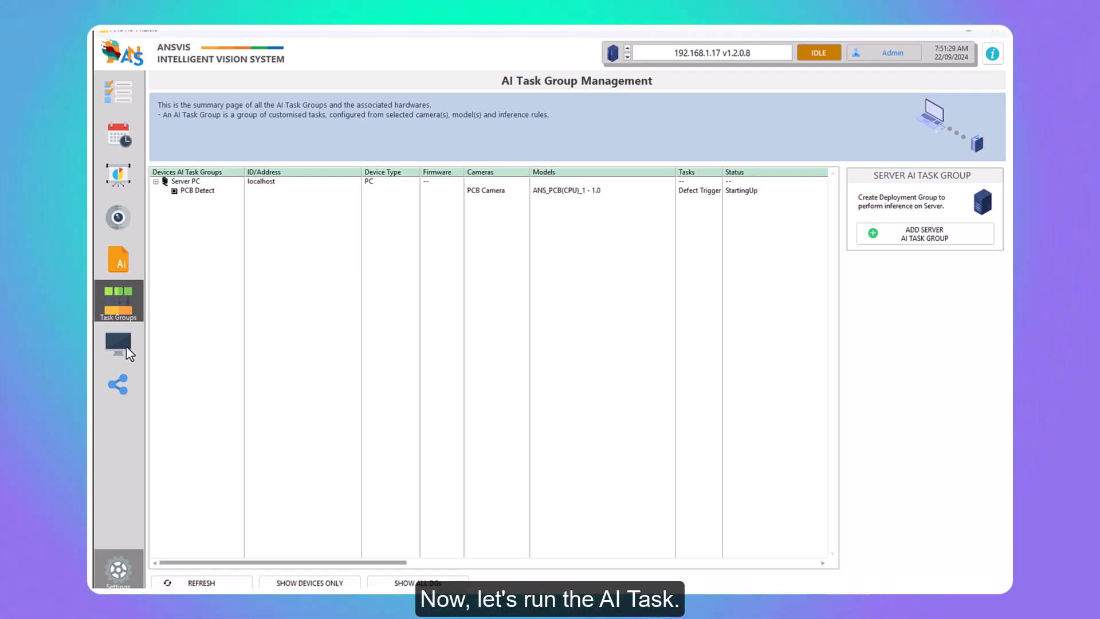
# Run the PCB Detect task group and watch its live detections, then close the live view.
pyautogui.click(118, 343)
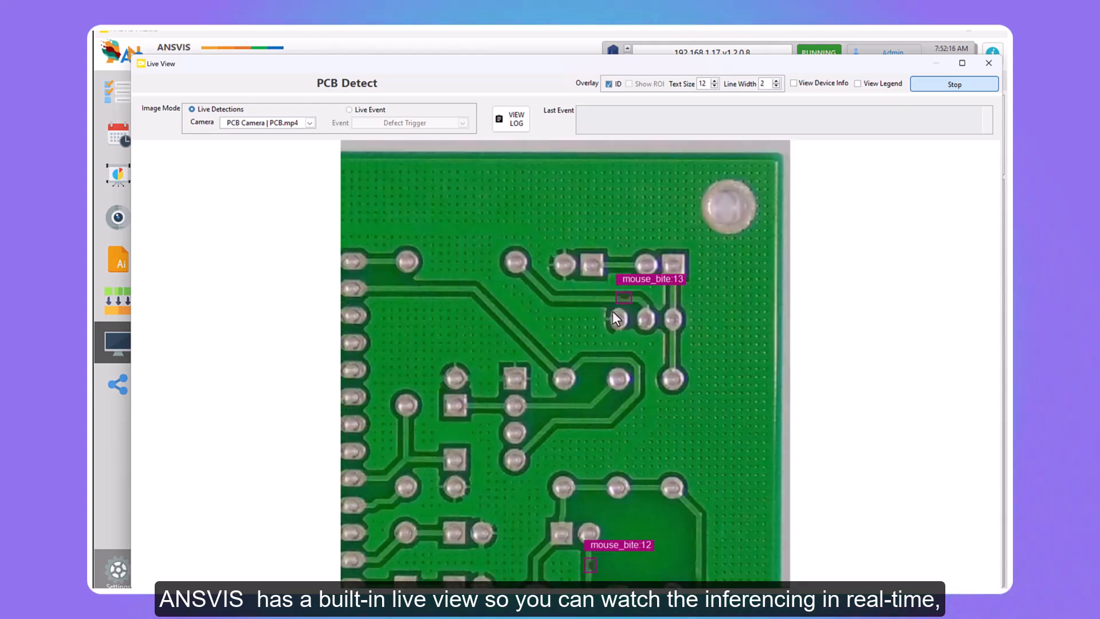
pyautogui.click(512, 119)
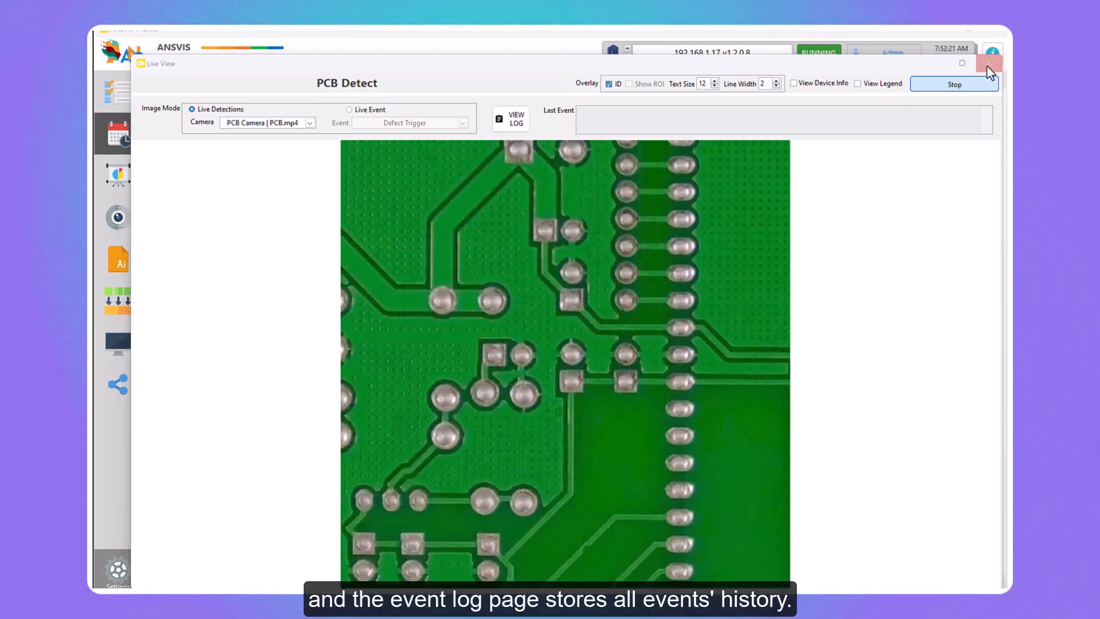
pyautogui.click(988, 64)
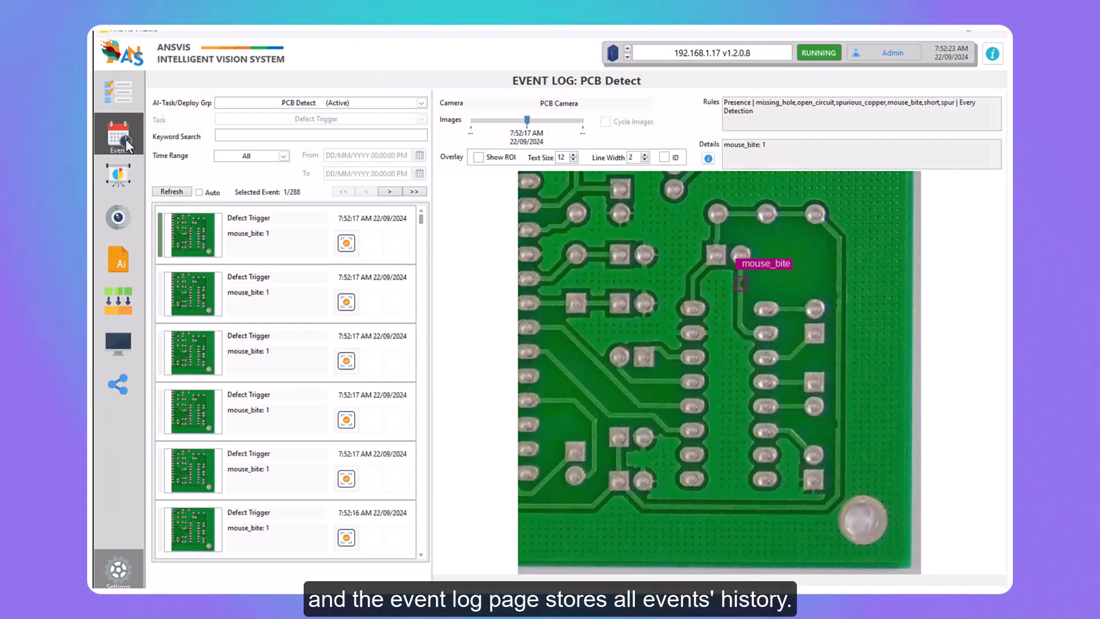
# Review recorded defects in the PCB Detect event log and filter the events by the keyword missing_hole.
pyautogui.click(196, 348)
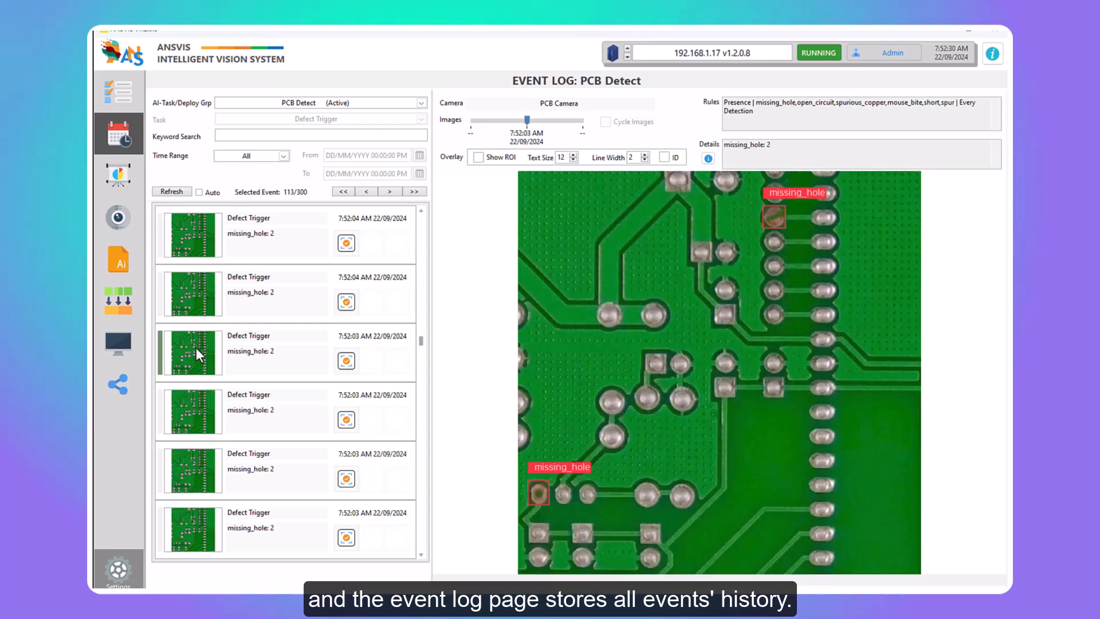
pyautogui.moveTo(421, 342); pyautogui.dragTo(439, 572)
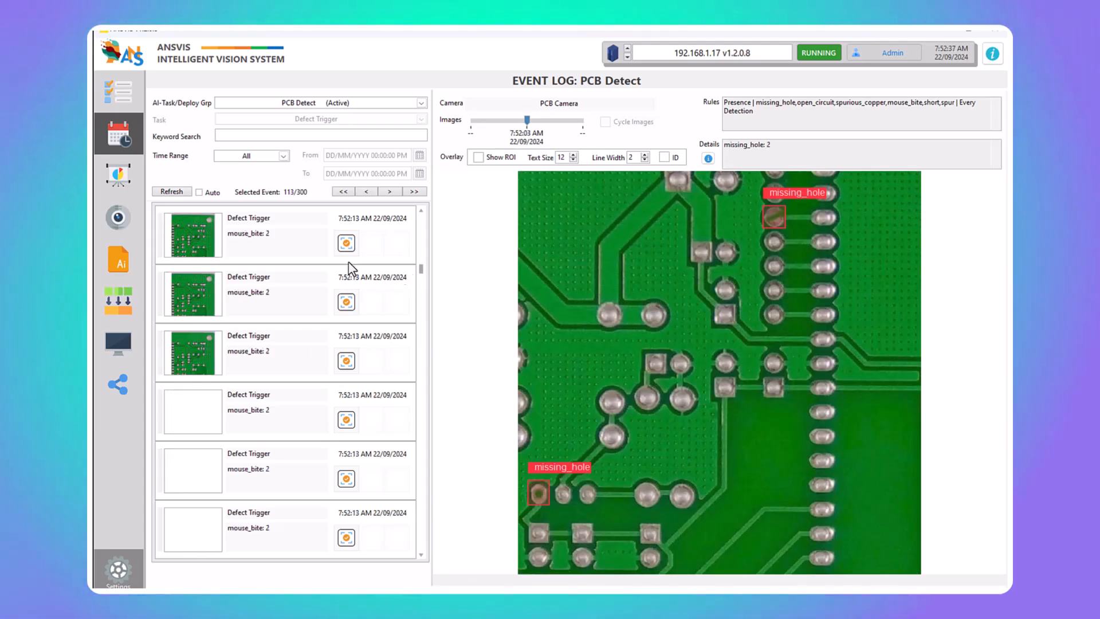
pyautogui.click(337, 137)
pyautogui.write('missing_hole')
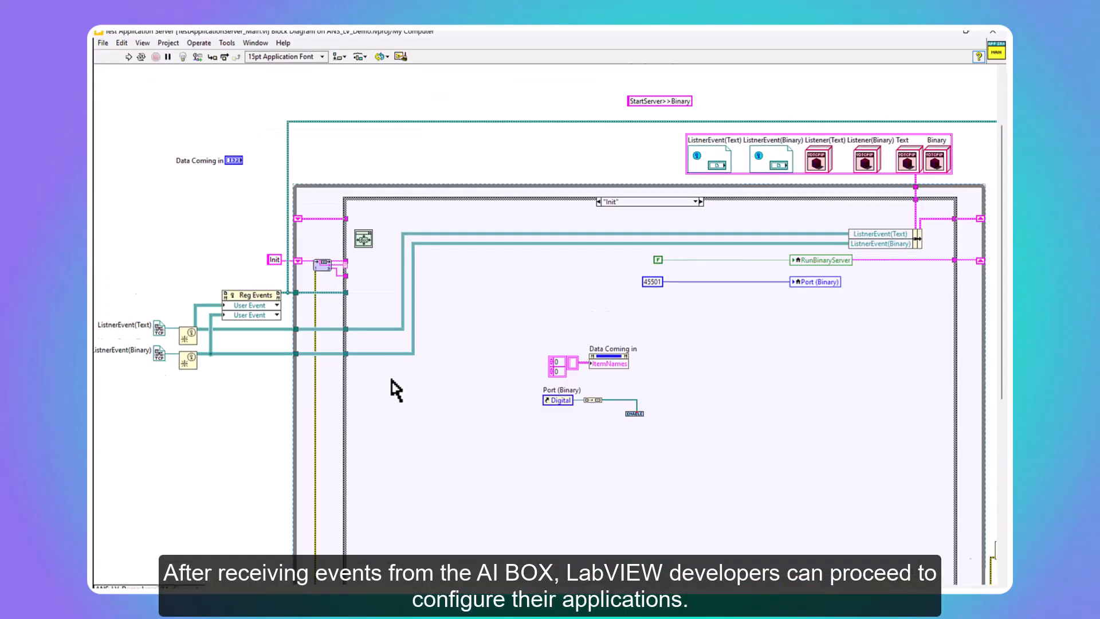
# Switch to LabVIEW and examine the Update and Idle cases of the test application server's block diagram.
pyautogui.scroll(-3, 397, 390)
pyautogui.click(695, 150)
pyautogui.click(710, 166)
pyautogui.click(695, 150)
pyautogui.click(710, 189)
# Examine the event cases inside the Idle case, including the ListnerEvent(Binary) user event.
pyautogui.click(710, 184)
pyautogui.click(712, 200)
pyautogui.click(712, 184)
pyautogui.click(723, 209)
pyautogui.click(712, 184)
pyautogui.click(727, 220)
pyautogui.click(712, 184)
pyautogui.click(734, 231)
pyautogui.click(702, 304)
pyautogui.click(663, 184)
pyautogui.click(742, 223)
# Examine the CheckForData case and the block diagram of its subVI that draws detections on the picture.
pyautogui.click(695, 150)
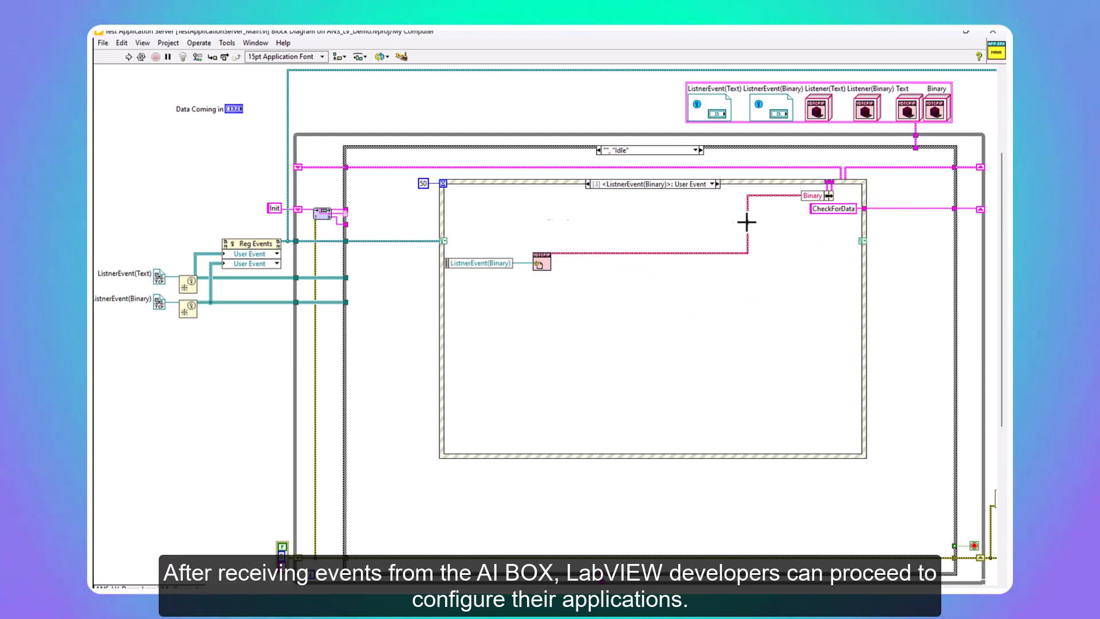
pyautogui.click(685, 215)
pyautogui.scroll(-3, 547, 405)
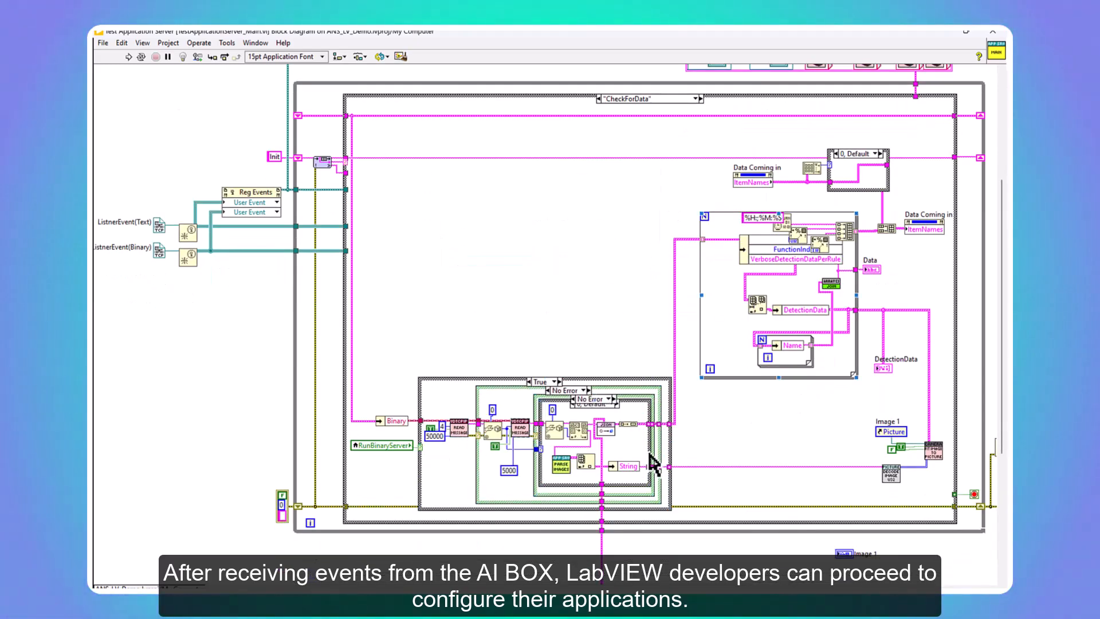
pyautogui.doubleClick(933, 453)
pyautogui.click(255, 43)
pyautogui.click(267, 54)
pyautogui.keyDown('shift'); pyautogui.rightClick(293, 130); pyautogui.keyUp('shift')
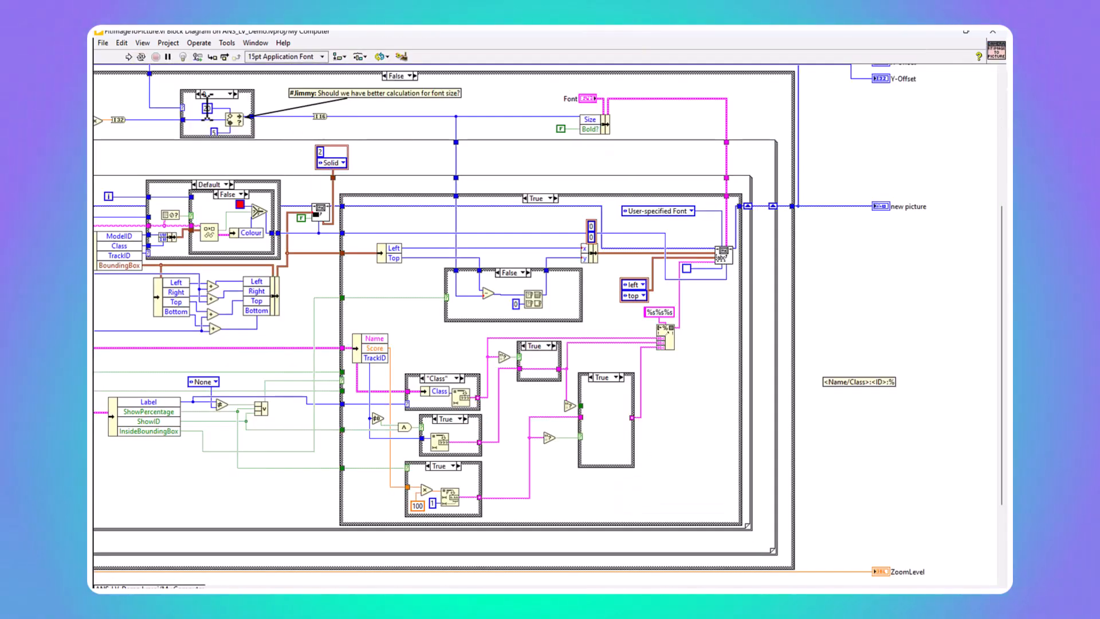
pyautogui.hotkey('ctrl', 'w')
pyautogui.hotkey('ctrl', 'w')
# Examine the StartServer case and its subVI, the StopServer case and the Error Handler case.
pyautogui.click(695, 99)
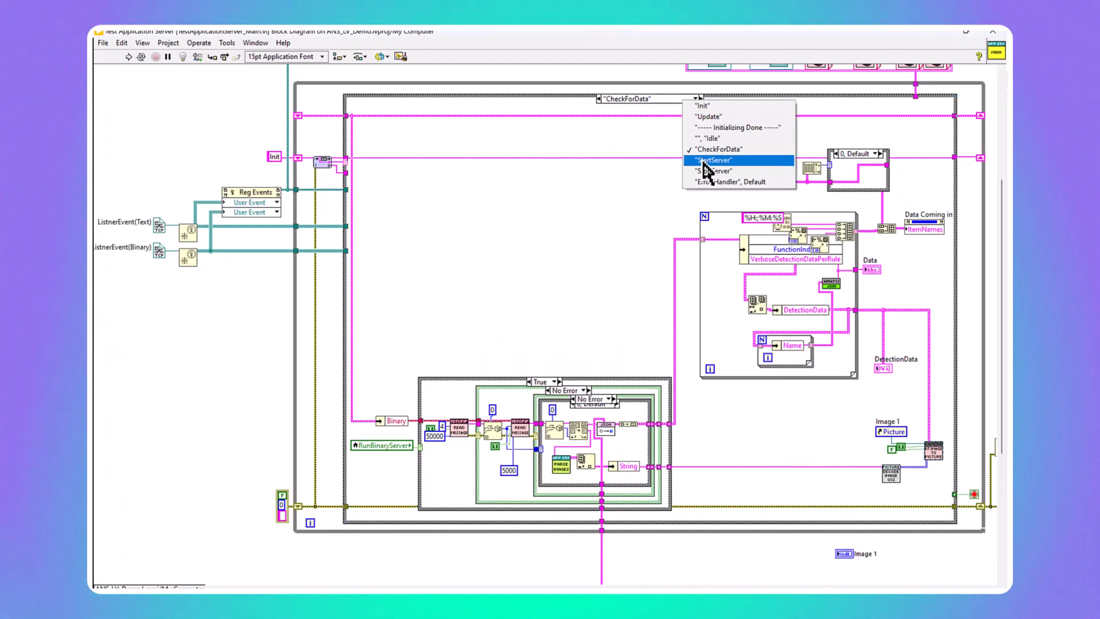
pyautogui.click(704, 163)
pyautogui.doubleClick(403, 304)
pyautogui.hotkey('ctrl', 'w')
pyautogui.click(696, 99)
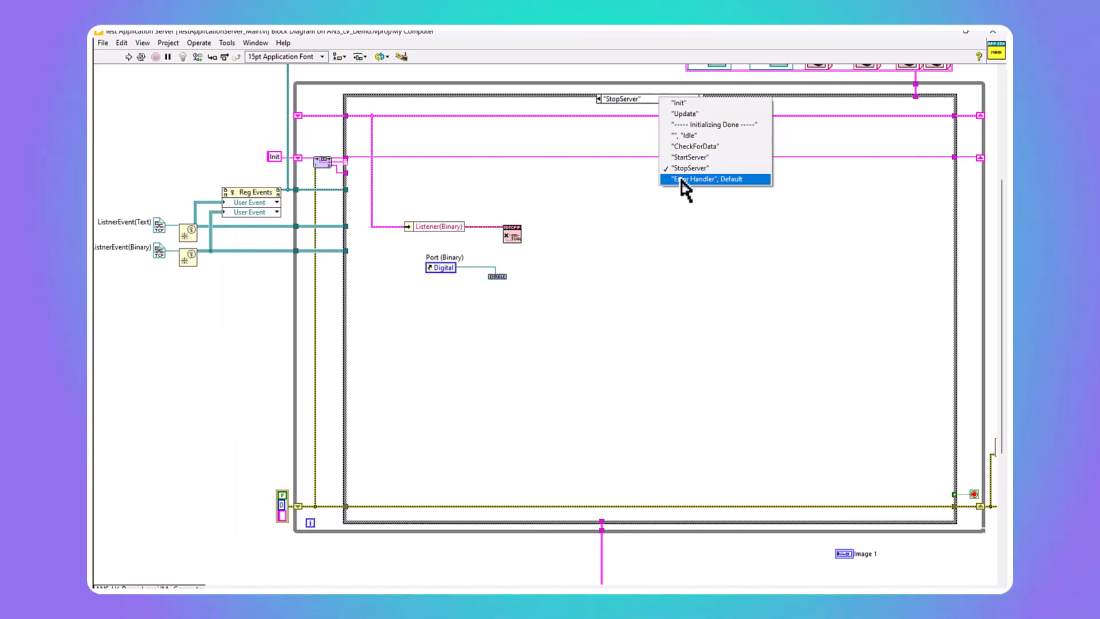
pyautogui.click(683, 181)
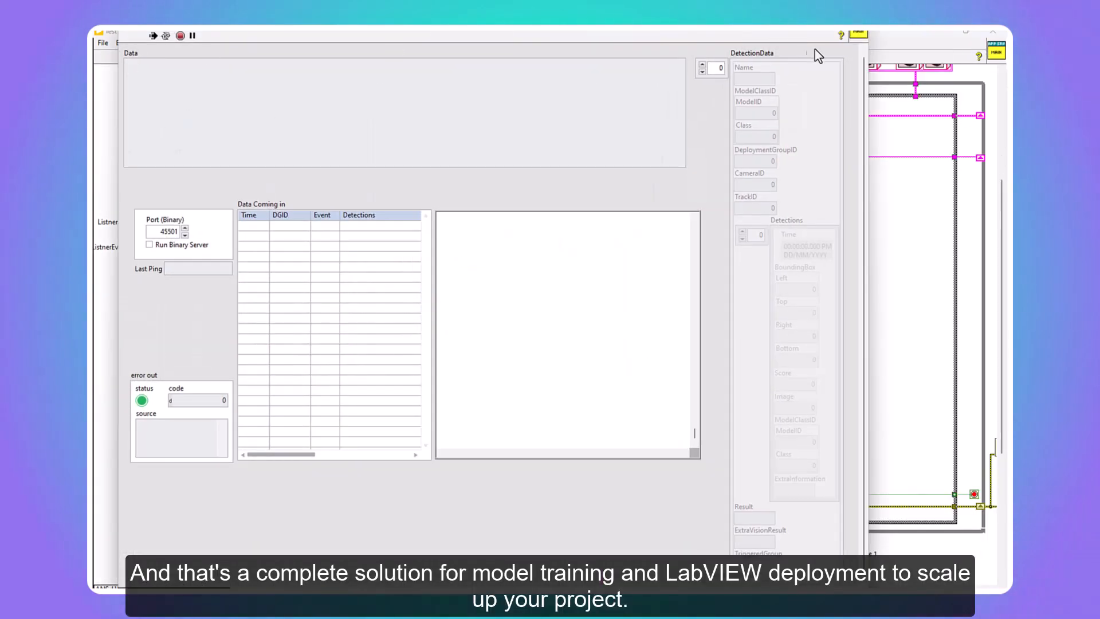
# Start the binary server in the running VI and select a row of the incoming detection data.
pyautogui.click(149, 244)
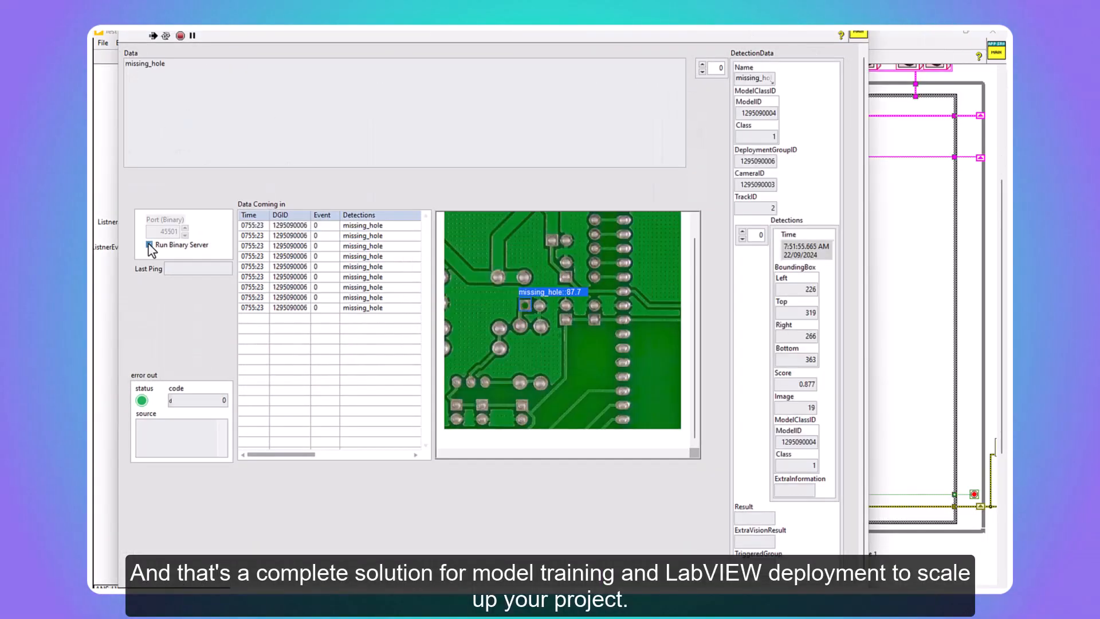
pyautogui.click(282, 373)
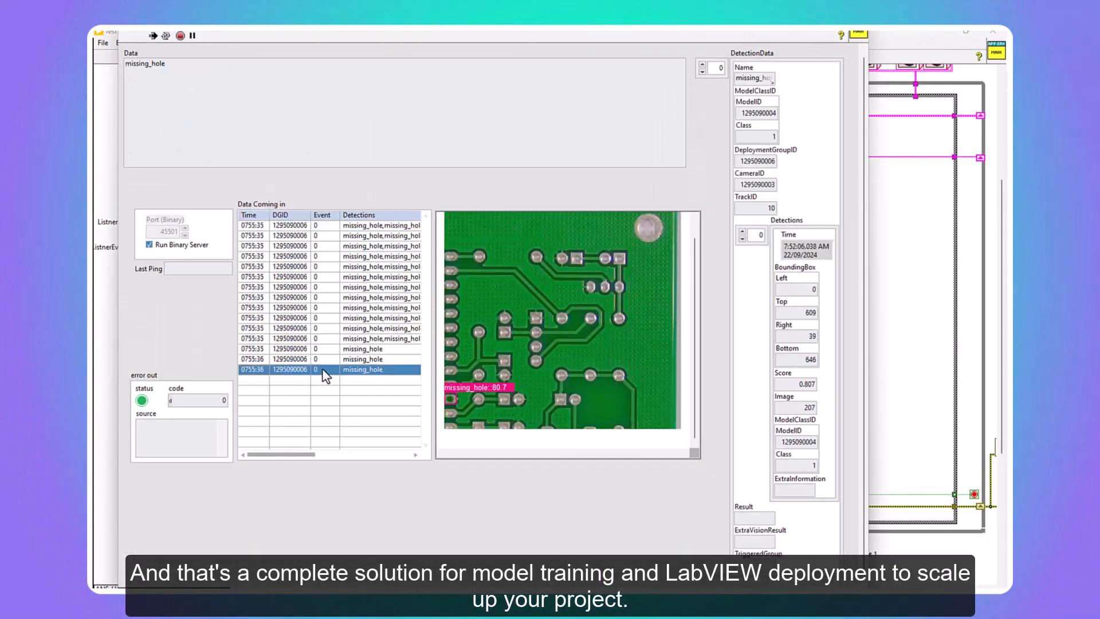